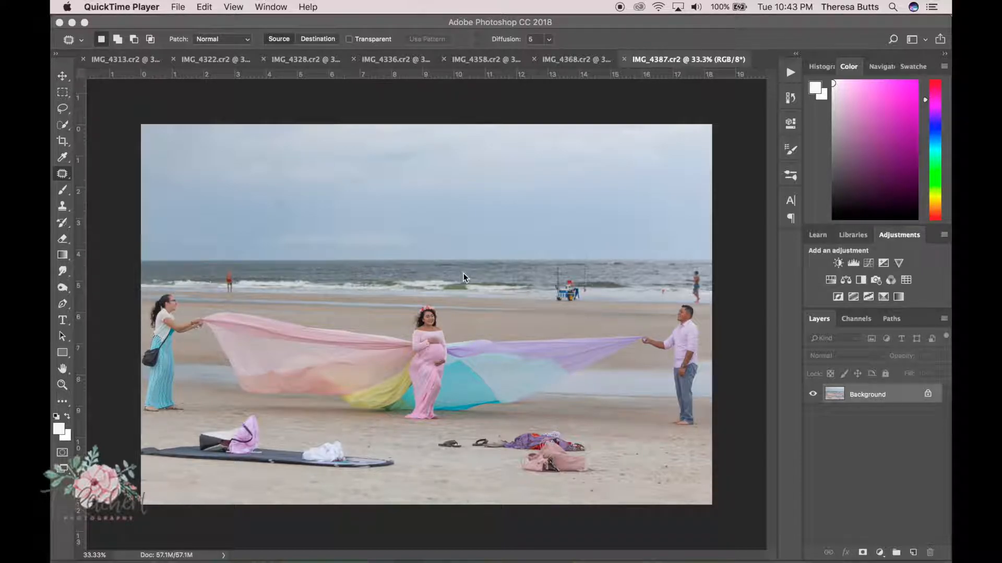
Duplicate the background layer and patch clean sand over the sandals, clothing and bags in the right foreground
{"action": "left_click", "coordinate": [502, 241]}
{"action": "key", "text": "super+j"}
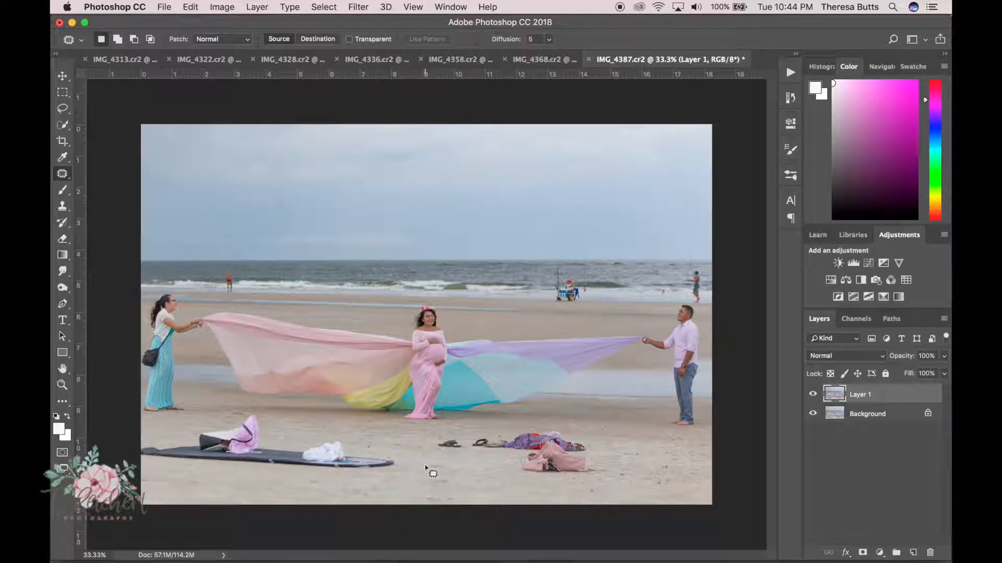
{"action": "mouse_move", "coordinate": [434, 462]}
{"action": "left_mouse_down"}
{"action": "mouse_move", "coordinate": [461, 451]}
{"action": "mouse_move", "coordinate": [432, 443]}
{"action": "mouse_move", "coordinate": [435, 457]}
{"action": "left_mouse_up"}
{"action": "left_click_drag", "start_coordinate": [450, 446], "coordinate": [451, 469]}
{"action": "key", "text": "super+d"}
{"action": "mouse_move", "coordinate": [505, 446]}
{"action": "left_mouse_down"}
{"action": "mouse_move", "coordinate": [472, 439]}
{"action": "mouse_move", "coordinate": [541, 478]}
{"action": "mouse_move", "coordinate": [602, 475]}
{"action": "mouse_move", "coordinate": [572, 435]}
{"action": "mouse_move", "coordinate": [498, 433]}
{"action": "left_mouse_up"}
{"action": "left_click_drag", "start_coordinate": [552, 455], "coordinate": [633, 463]}
{"action": "key", "text": "super+d"}
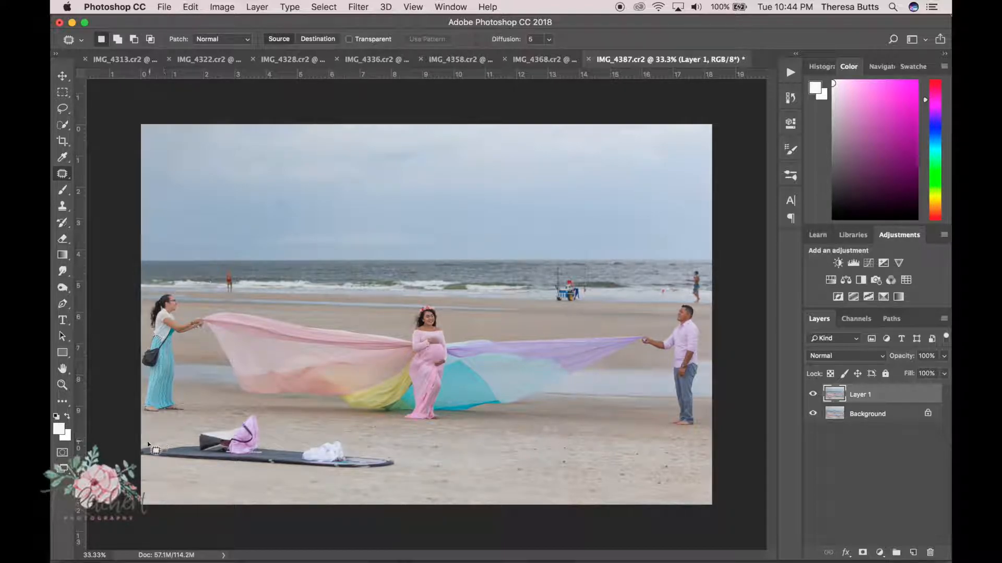
Patch clean sand over the paddleboard and the items on it in the left foreground, and compare with the original
{"action": "mouse_move", "coordinate": [145, 450]}
{"action": "left_mouse_down"}
{"action": "mouse_move", "coordinate": [194, 446]}
{"action": "mouse_move", "coordinate": [259, 420]}
{"action": "mouse_move", "coordinate": [276, 447]}
{"action": "mouse_move", "coordinate": [352, 447]}
{"action": "mouse_move", "coordinate": [405, 472]}
{"action": "mouse_move", "coordinate": [393, 482]}
{"action": "mouse_move", "coordinate": [264, 484]}
{"action": "mouse_move", "coordinate": [154, 474]}
{"action": "mouse_move", "coordinate": [144, 451]}
{"action": "left_mouse_up"}
{"action": "left_click_drag", "start_coordinate": [223, 458], "coordinate": [486, 469]}
{"action": "key", "text": "super+d"}
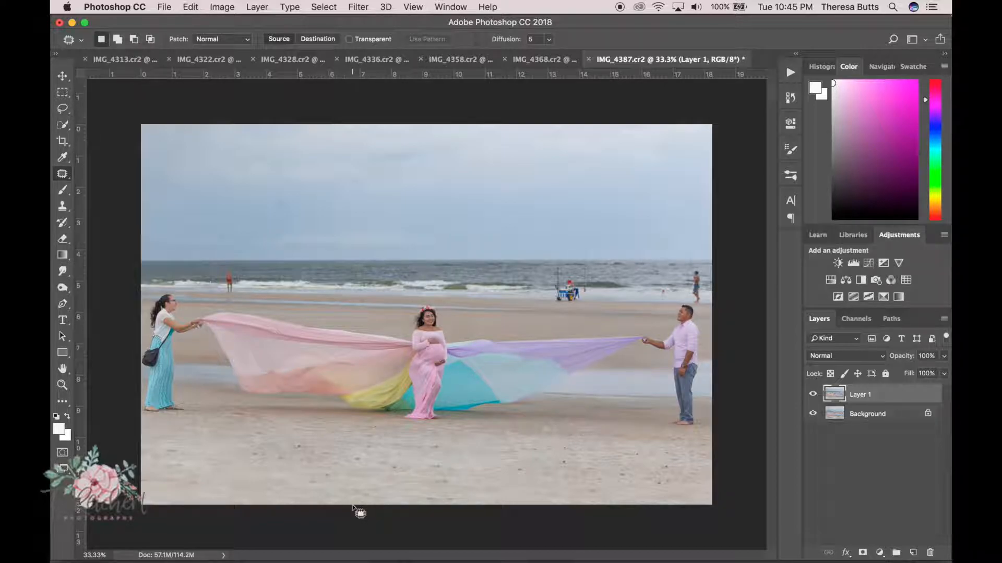
{"action": "left_click", "coordinate": [815, 395]}
{"action": "left_click", "coordinate": [814, 396]}
{"action": "left_click", "coordinate": [814, 398]}
{"action": "left_click", "coordinate": [814, 400]}
Clone water and sky over the fishing rod standing left of the man in swim shorts, using a 25 px Clone Stamp
{"action": "key", "text": "z"}
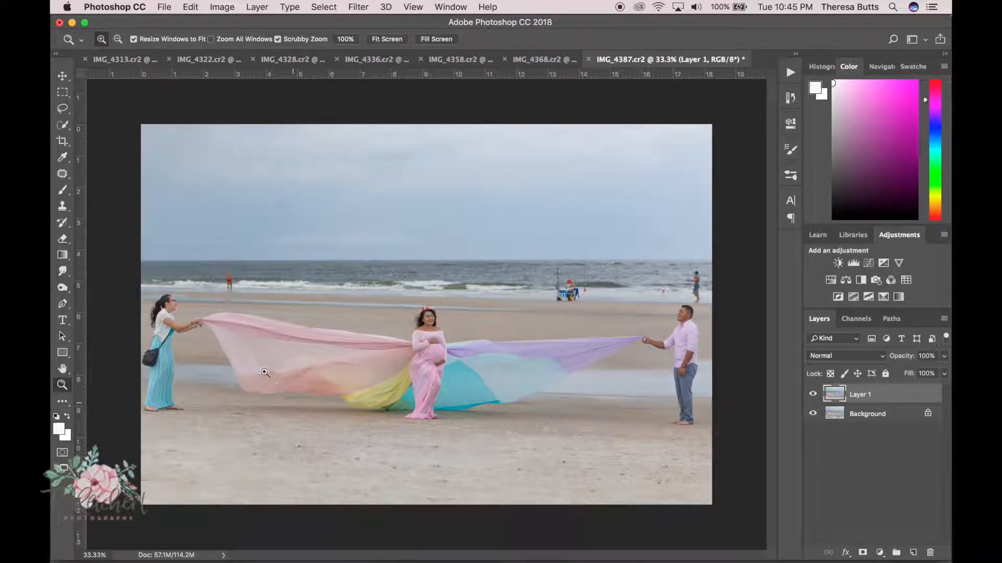
{"action": "left_click", "coordinate": [216, 291]}
{"action": "left_click", "coordinate": [216, 291]}
{"action": "left_click", "coordinate": [219, 290]}
{"action": "left_click_drag", "start_coordinate": [411, 558], "coordinate": [389, 557]}
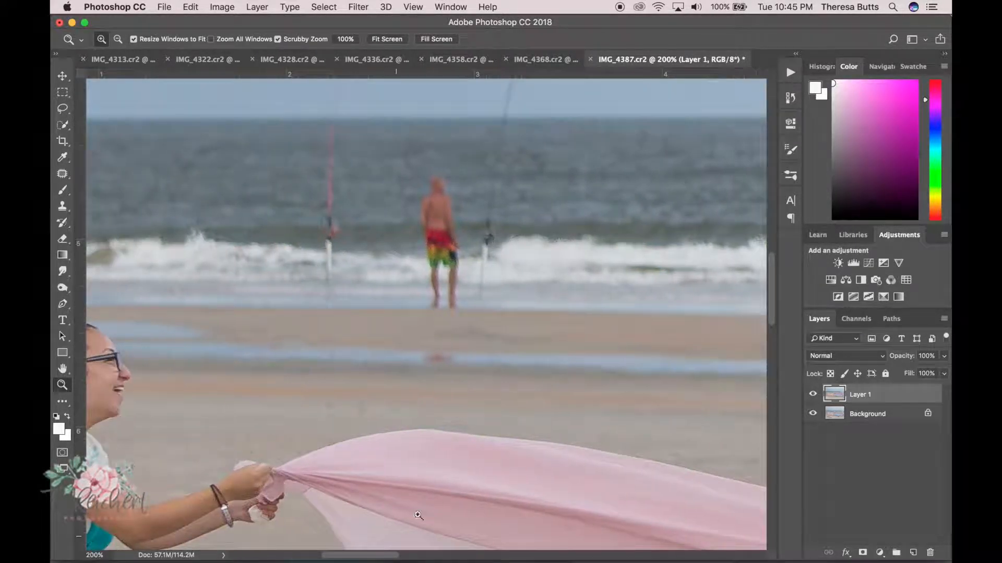
{"action": "left_click_drag", "start_coordinate": [773, 314], "coordinate": [772, 295]}
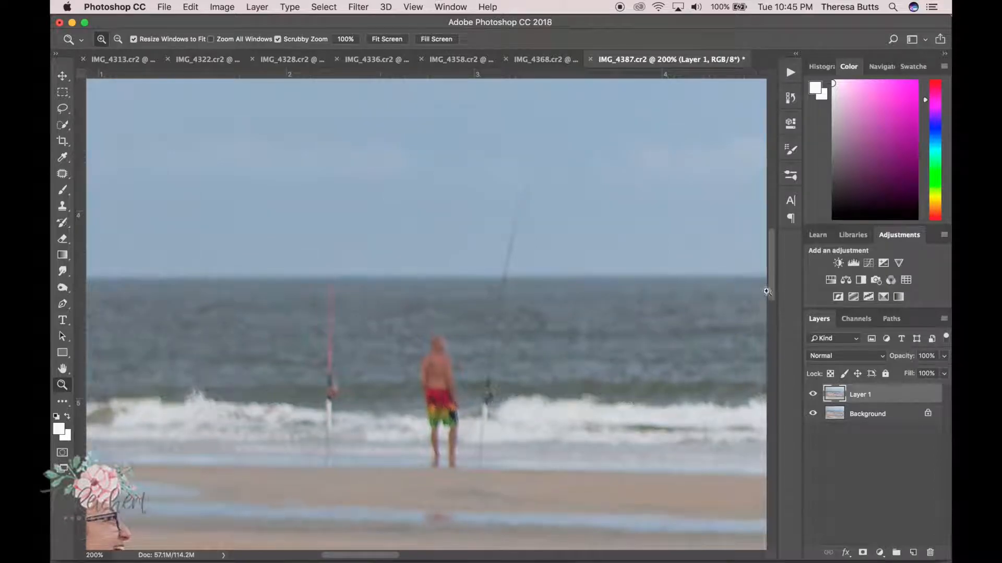
{"action": "key", "text": "s"}
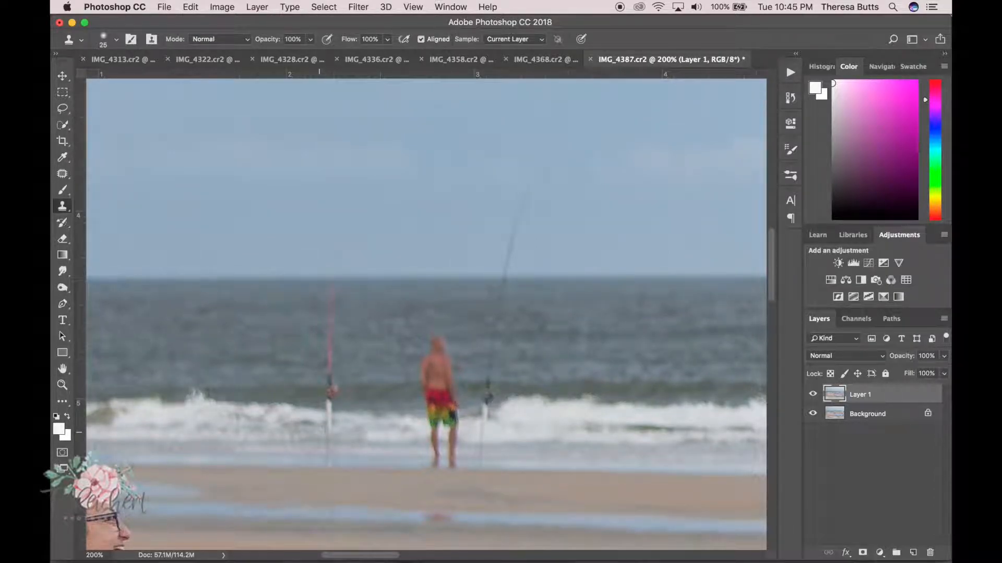
{"action": "left_click", "coordinate": [305, 411], "text": "alt"}
{"action": "left_click_drag", "start_coordinate": [329, 412], "coordinate": [329, 416]}
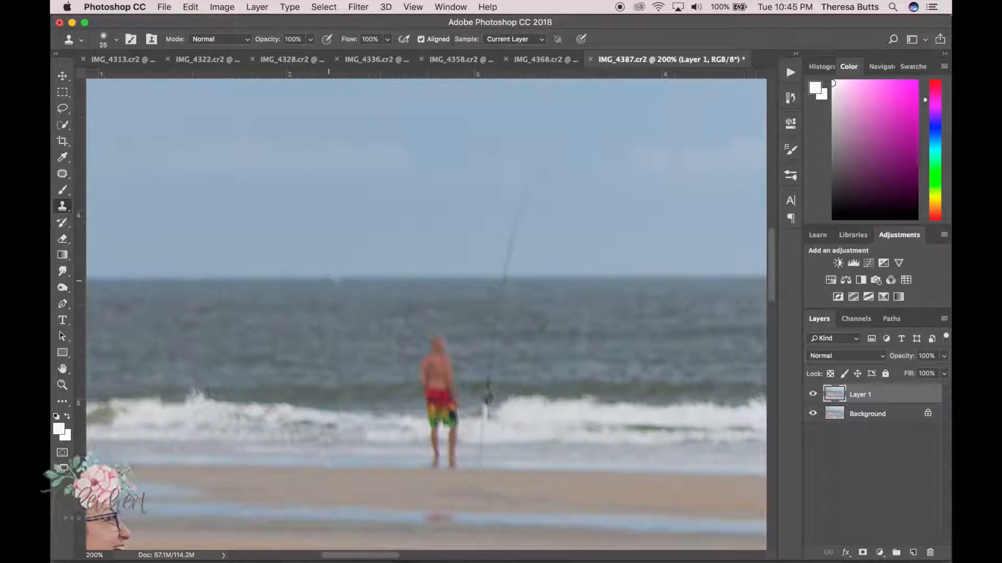
{"action": "left_click", "coordinate": [334, 281]}
Clone out the man in swim shorts, the fishing rod beside him and his reflection in the wet sand
{"action": "left_click", "coordinate": [431, 348]}
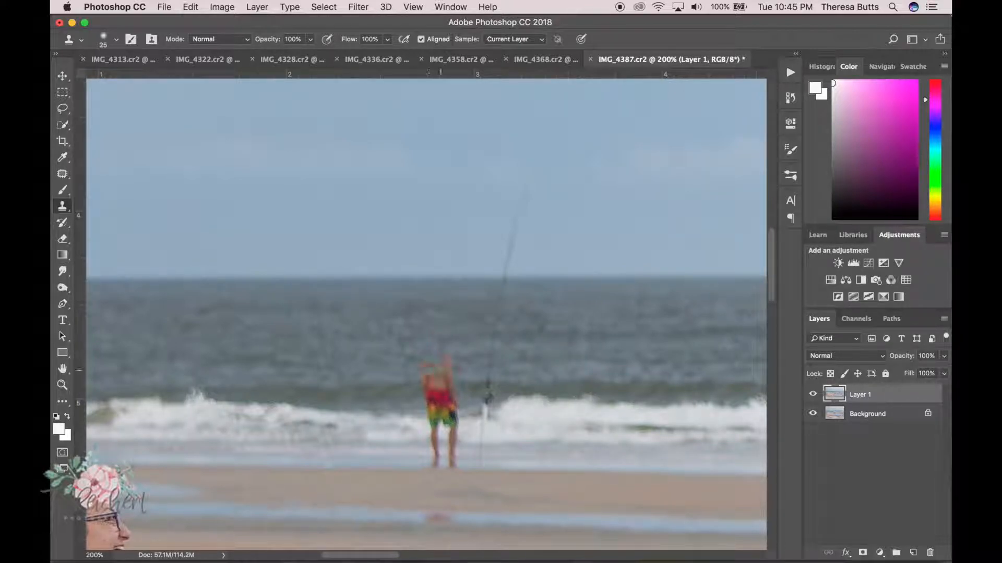
{"action": "left_click_drag", "start_coordinate": [443, 369], "coordinate": [439, 402]}
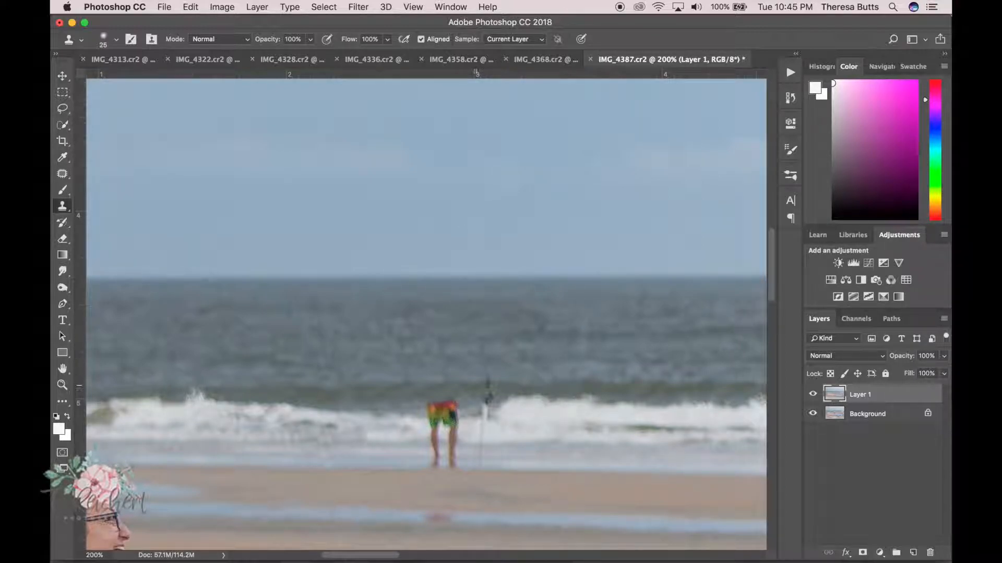
{"action": "mouse_move", "coordinate": [433, 405]}
{"action": "left_mouse_down"}
{"action": "mouse_move", "coordinate": [437, 453]}
{"action": "mouse_move", "coordinate": [396, 461]}
{"action": "mouse_move", "coordinate": [417, 461]}
{"action": "mouse_move", "coordinate": [404, 439]}
{"action": "mouse_move", "coordinate": [413, 421]}
{"action": "mouse_move", "coordinate": [484, 419]}
{"action": "left_mouse_up"}
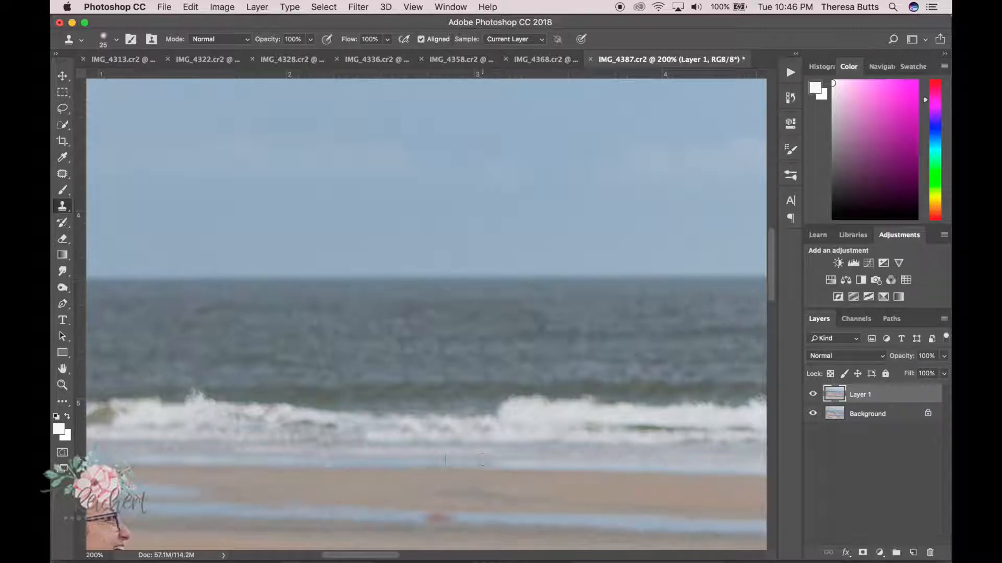
{"action": "left_click_drag", "start_coordinate": [429, 518], "coordinate": [448, 518]}
Clone surf and sand over the blue beach cart and its fishing rods on the shoreline
{"action": "scroll", "coordinate": [426, 313], "scroll_direction": "right", "scroll_amount": 15}
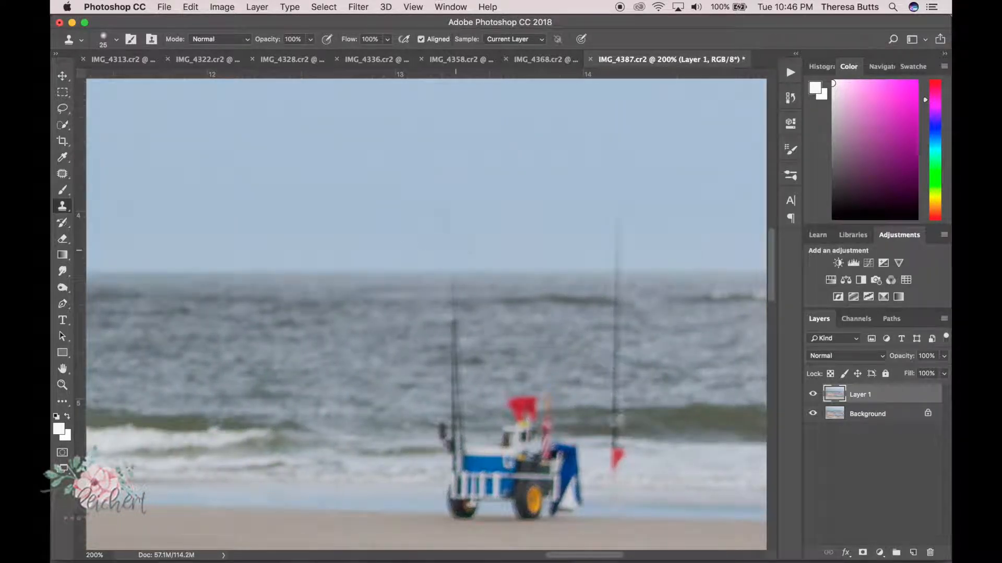
{"action": "mouse_move", "coordinate": [459, 305]}
{"action": "left_mouse_down"}
{"action": "mouse_move", "coordinate": [452, 436]}
{"action": "mouse_move", "coordinate": [464, 450]}
{"action": "mouse_move", "coordinate": [464, 519]}
{"action": "mouse_move", "coordinate": [515, 516]}
{"action": "mouse_move", "coordinate": [487, 467]}
{"action": "mouse_move", "coordinate": [496, 454]}
{"action": "mouse_move", "coordinate": [522, 454]}
{"action": "left_mouse_up"}
{"action": "mouse_move", "coordinate": [659, 305]}
{"action": "left_mouse_down"}
{"action": "mouse_move", "coordinate": [647, 303]}
{"action": "mouse_move", "coordinate": [670, 303]}
{"action": "left_mouse_up"}
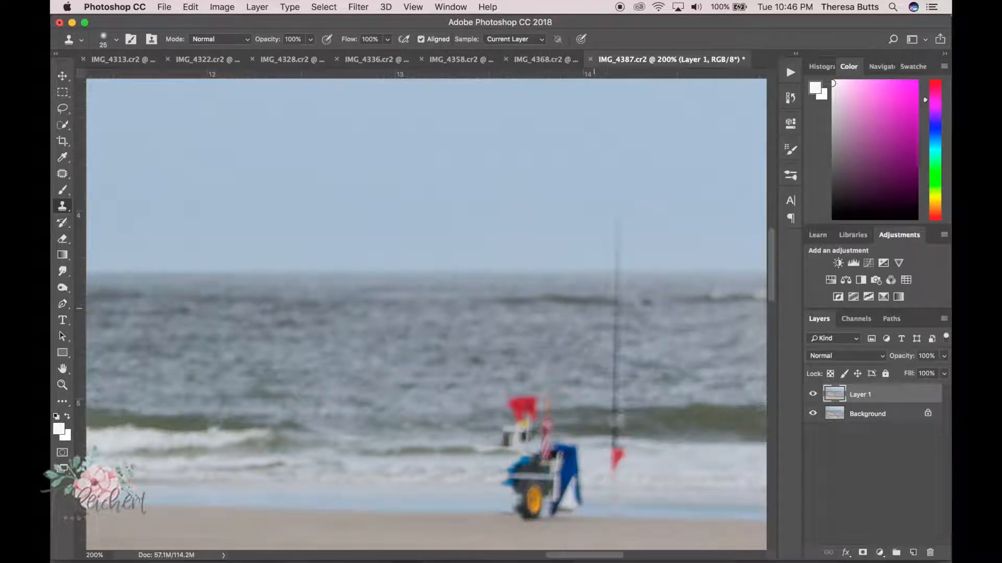
{"action": "left_click_drag", "start_coordinate": [616, 230], "coordinate": [614, 396]}
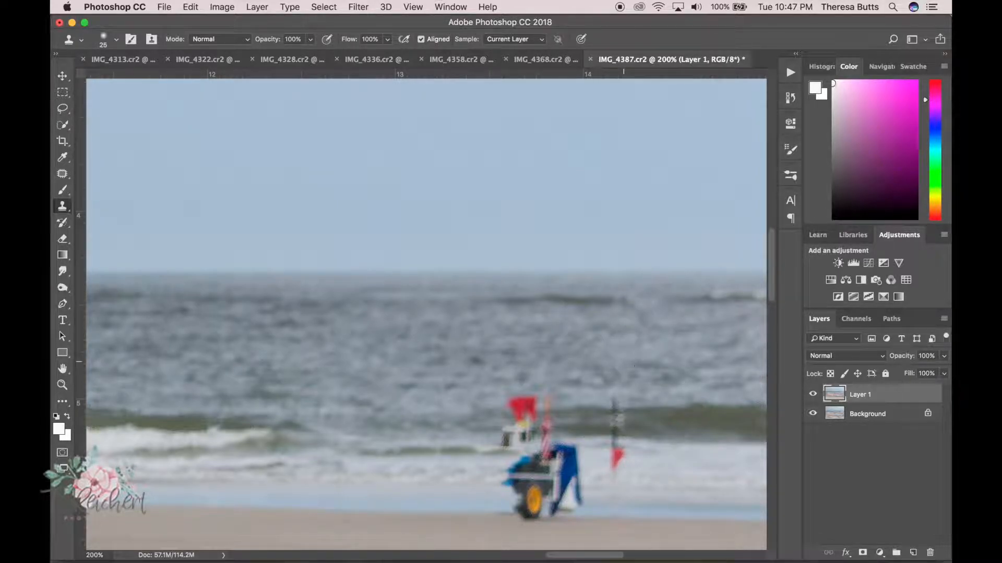
{"action": "left_click_drag", "start_coordinate": [617, 418], "coordinate": [616, 462]}
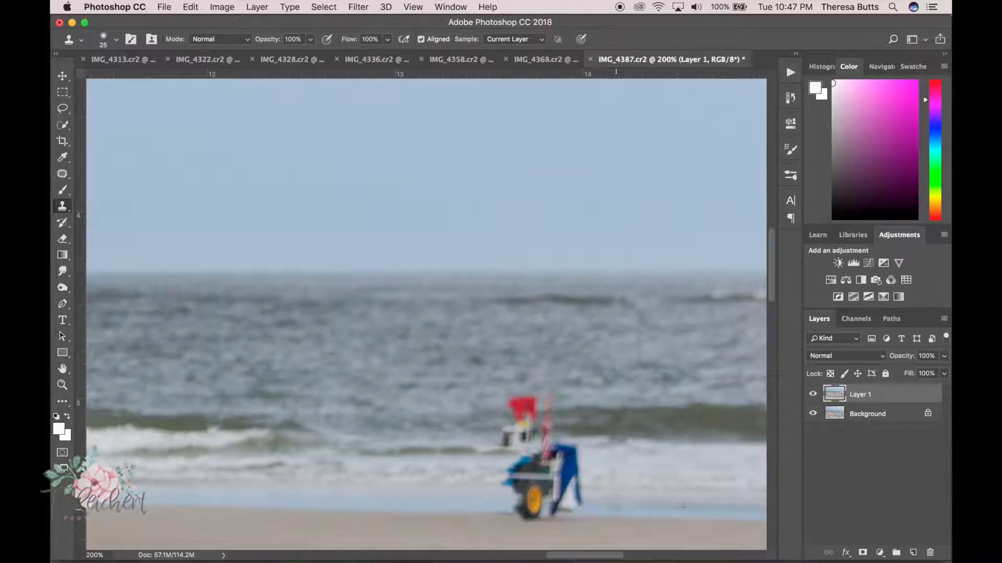
{"action": "mouse_move", "coordinate": [574, 474]}
{"action": "left_mouse_down"}
{"action": "mouse_move", "coordinate": [574, 444]}
{"action": "mouse_move", "coordinate": [527, 437]}
{"action": "mouse_move", "coordinate": [526, 401]}
{"action": "mouse_move", "coordinate": [511, 441]}
{"action": "mouse_move", "coordinate": [574, 486]}
{"action": "mouse_move", "coordinate": [558, 508]}
{"action": "mouse_move", "coordinate": [532, 503]}
{"action": "mouse_move", "coordinate": [516, 473]}
{"action": "left_mouse_up"}
Clone out the fisherman and his rod near the photo's right edge with a 60 px brush, and compare with the original
{"action": "scroll", "coordinate": [533, 514], "scroll_direction": "right", "scroll_amount": 15}
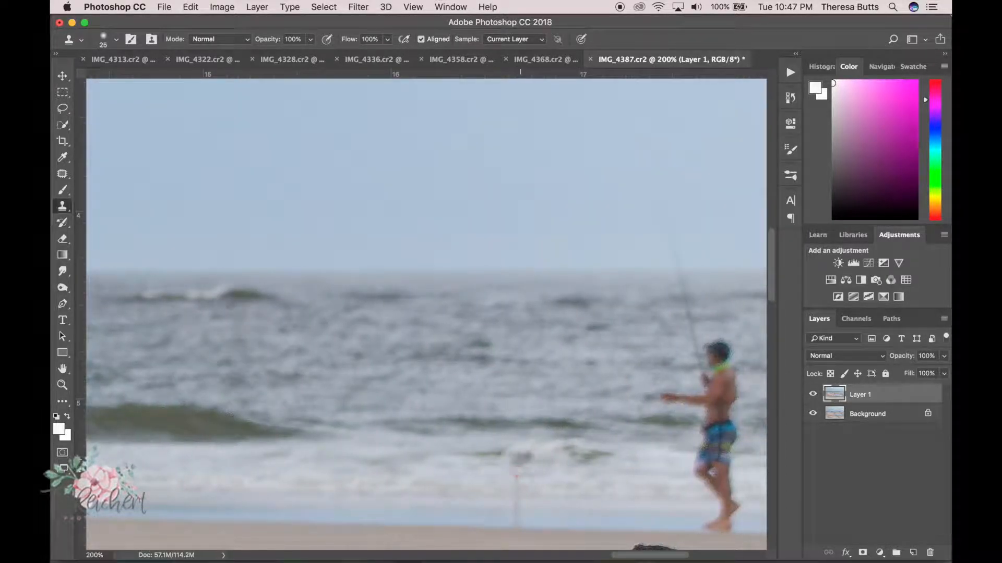
{"action": "scroll", "coordinate": [456, 254], "scroll_direction": "right", "scroll_amount": 4}
{"action": "key", "text": "bracketright"}
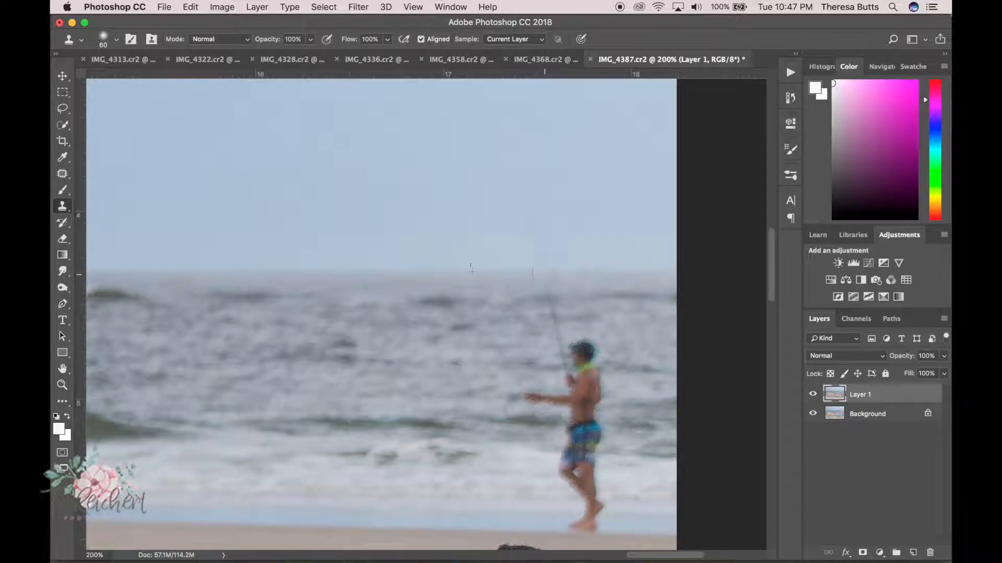
{"action": "mouse_move", "coordinate": [545, 292]}
{"action": "left_mouse_down"}
{"action": "mouse_move", "coordinate": [543, 313]}
{"action": "mouse_move", "coordinate": [574, 365]}
{"action": "mouse_move", "coordinate": [547, 396]}
{"action": "mouse_move", "coordinate": [590, 412]}
{"action": "mouse_move", "coordinate": [579, 453]}
{"action": "mouse_move", "coordinate": [595, 459]}
{"action": "mouse_move", "coordinate": [579, 485]}
{"action": "mouse_move", "coordinate": [595, 511]}
{"action": "mouse_move", "coordinate": [579, 530]}
{"action": "left_mouse_up"}
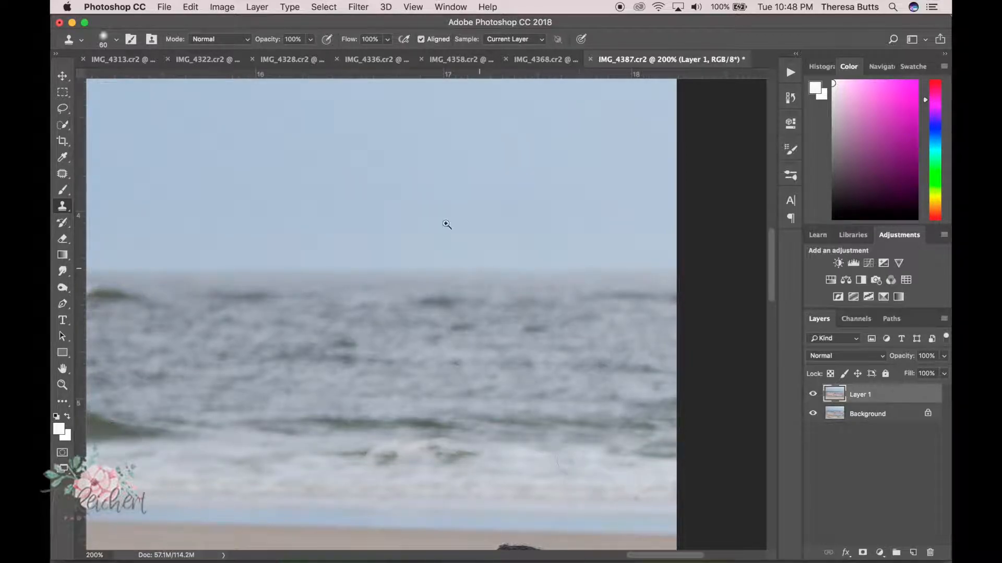
{"action": "key", "text": "z"}
{"action": "left_click", "coordinate": [387, 40]}
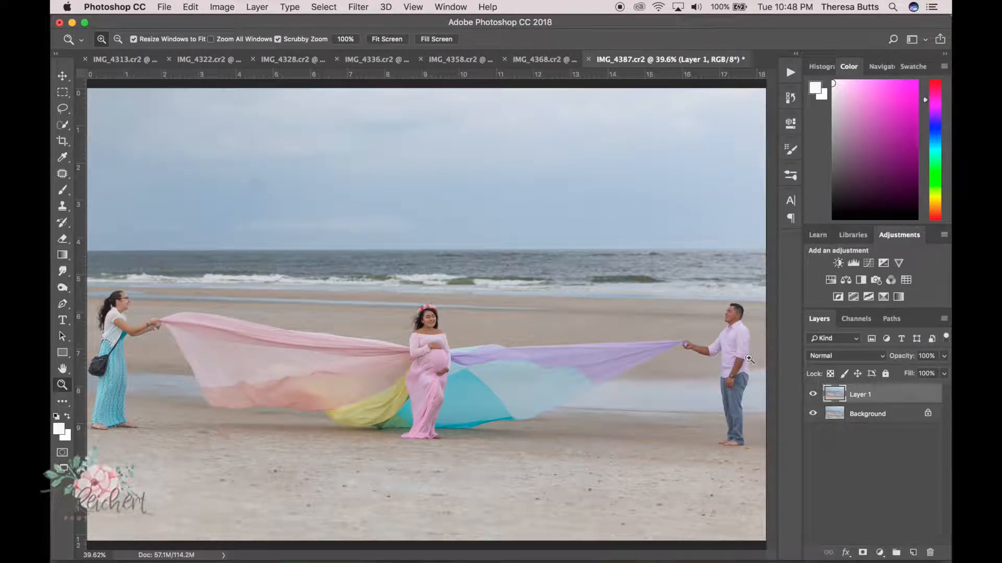
{"action": "key", "text": "j"}
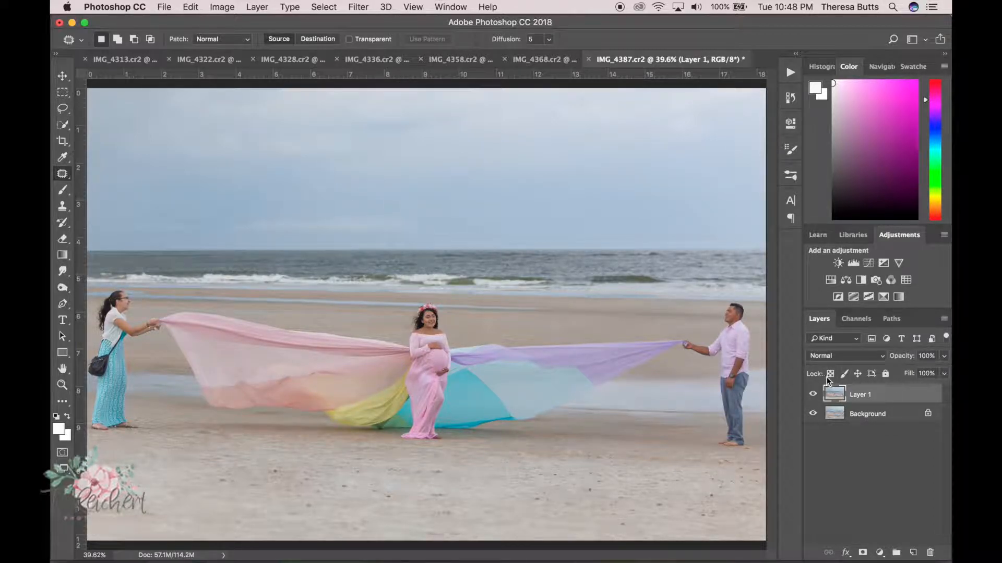
{"action": "left_click", "coordinate": [814, 397]}
{"action": "left_click", "coordinate": [814, 396]}
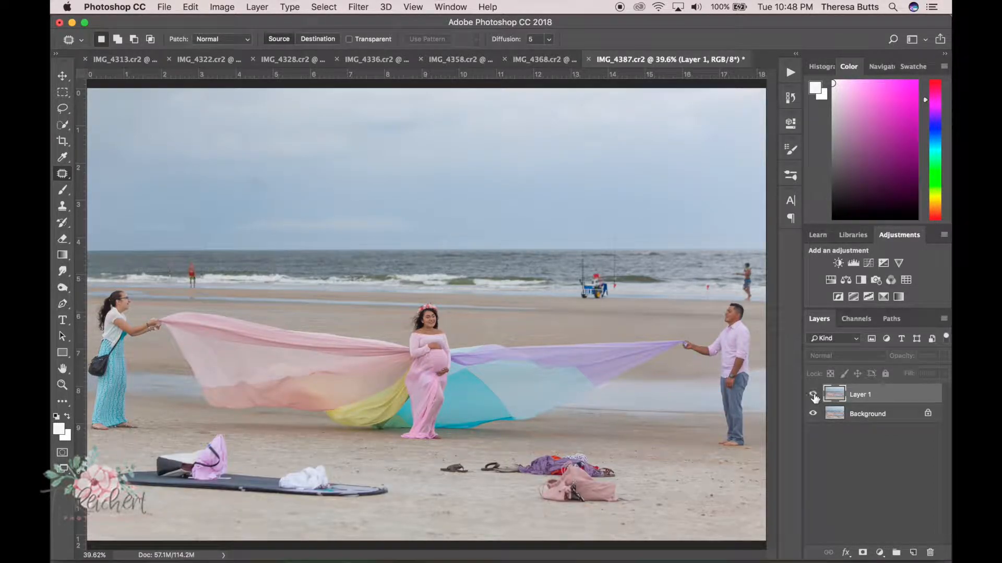
{"action": "left_click", "coordinate": [814, 397]}
{"action": "left_click", "coordinate": [814, 397]}
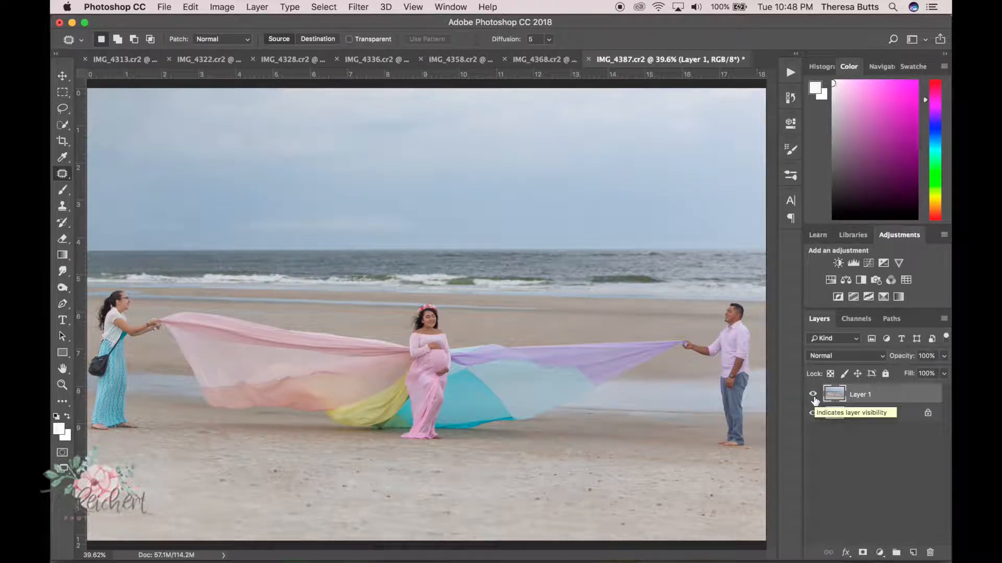
Clone water and sand over the legs and feet of the man in the pink shirt with a 90 px brush
{"action": "key", "text": "z"}
{"action": "left_click", "coordinate": [642, 523]}
{"action": "left_click", "coordinate": [542, 339]}
{"action": "left_click", "coordinate": [542, 339]}
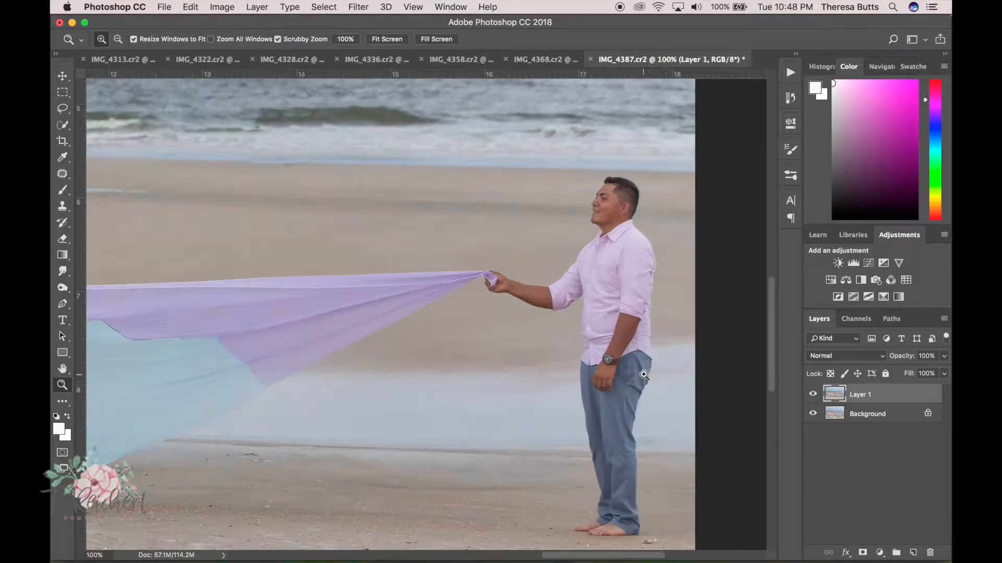
{"action": "key", "text": "s"}
{"action": "left_click", "coordinate": [526, 449], "text": "alt"}
{"action": "mouse_move", "coordinate": [594, 449]}
{"action": "left_mouse_down"}
{"action": "mouse_move", "coordinate": [618, 438]}
{"action": "mouse_move", "coordinate": [605, 386]}
{"action": "mouse_move", "coordinate": [618, 528]}
{"action": "left_mouse_up"}
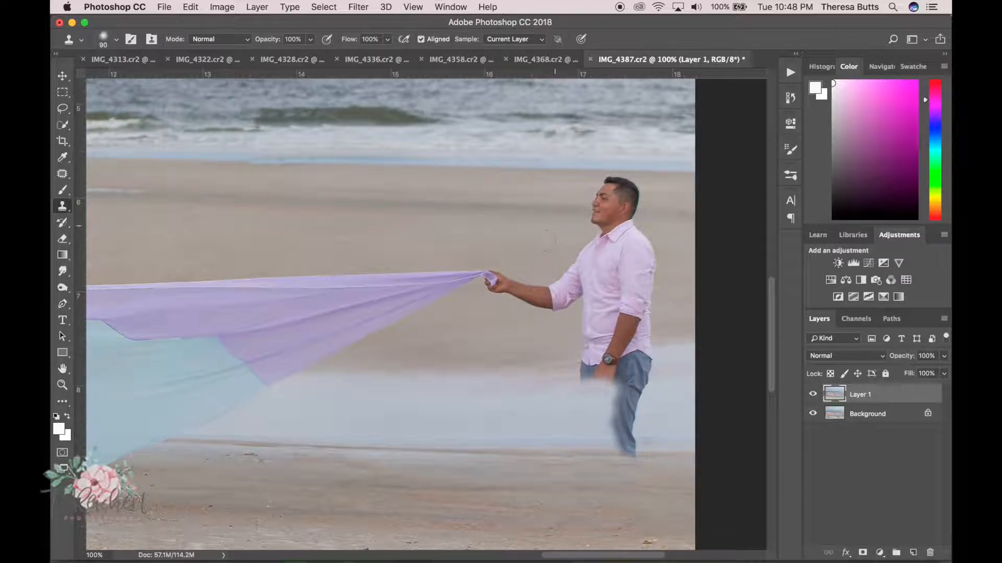
Clone sand and water over the man's head, torso and upper arm
{"action": "mouse_move", "coordinate": [595, 206]}
{"action": "left_mouse_down"}
{"action": "mouse_move", "coordinate": [616, 214]}
{"action": "mouse_move", "coordinate": [607, 191]}
{"action": "mouse_move", "coordinate": [621, 183]}
{"action": "mouse_move", "coordinate": [631, 202]}
{"action": "mouse_move", "coordinate": [605, 229]}
{"action": "mouse_move", "coordinate": [621, 251]}
{"action": "mouse_move", "coordinate": [615, 263]}
{"action": "left_mouse_up"}
{"action": "mouse_move", "coordinate": [677, 234]}
{"action": "left_mouse_down"}
{"action": "mouse_move", "coordinate": [657, 255]}
{"action": "mouse_move", "coordinate": [664, 276]}
{"action": "left_mouse_up"}
{"action": "left_click_drag", "start_coordinate": [569, 255], "coordinate": [590, 249]}
{"action": "key", "text": "z"}
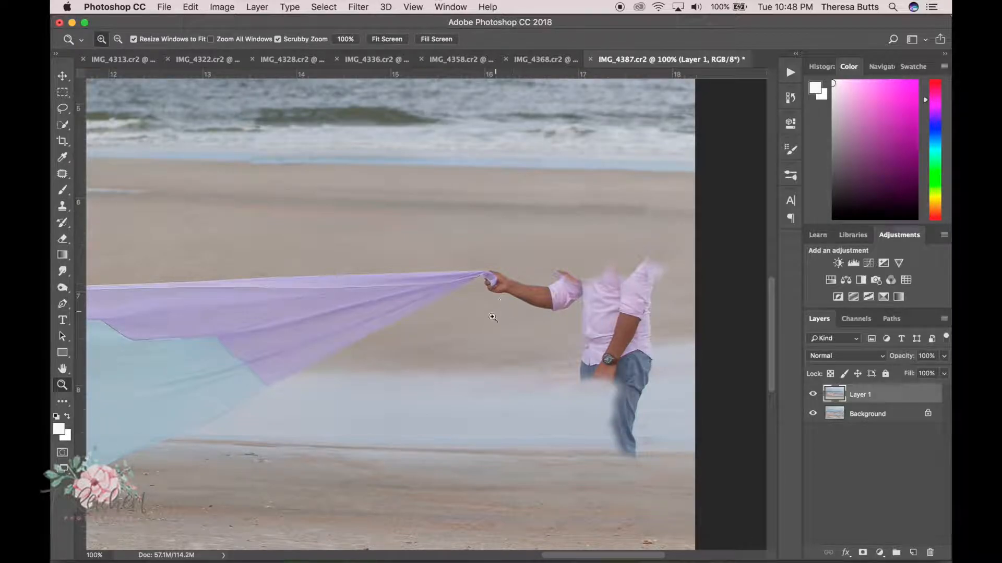
{"action": "key", "text": "s"}
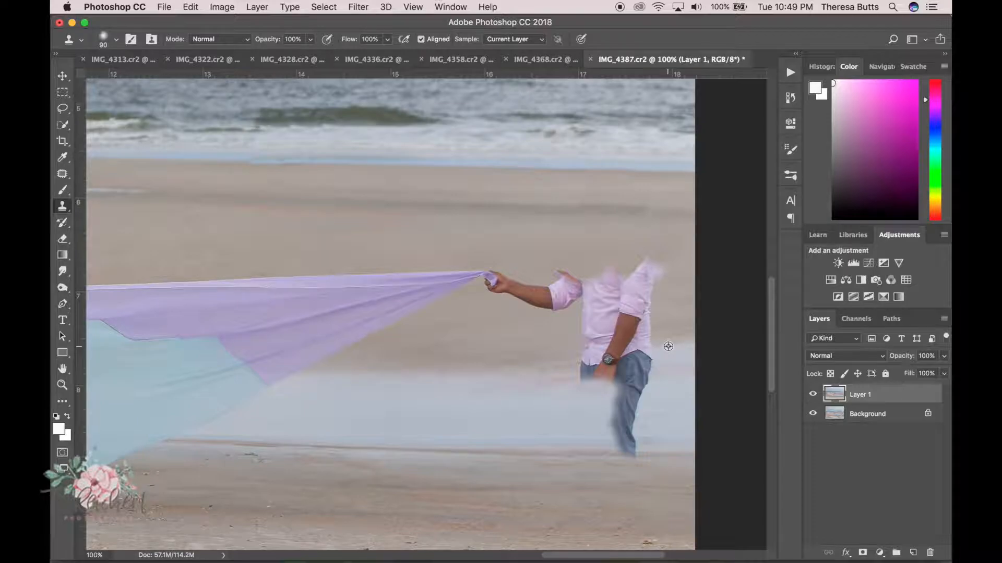
{"action": "left_click", "coordinate": [644, 358]}
{"action": "mouse_move", "coordinate": [641, 359]}
{"action": "left_mouse_down"}
{"action": "mouse_move", "coordinate": [650, 284]}
{"action": "mouse_move", "coordinate": [660, 271]}
{"action": "mouse_move", "coordinate": [645, 278]}
{"action": "mouse_move", "coordinate": [656, 258]}
{"action": "mouse_move", "coordinate": [613, 291]}
{"action": "mouse_move", "coordinate": [640, 283]}
{"action": "mouse_move", "coordinate": [626, 302]}
{"action": "mouse_move", "coordinate": [655, 313]}
{"action": "mouse_move", "coordinate": [618, 348]}
{"action": "mouse_move", "coordinate": [659, 366]}
{"action": "mouse_move", "coordinate": [636, 369]}
{"action": "mouse_move", "coordinate": [662, 365]}
{"action": "mouse_move", "coordinate": [626, 364]}
{"action": "mouse_move", "coordinate": [668, 377]}
{"action": "mouse_move", "coordinate": [628, 386]}
{"action": "mouse_move", "coordinate": [646, 402]}
{"action": "mouse_move", "coordinate": [618, 409]}
{"action": "mouse_move", "coordinate": [631, 423]}
{"action": "mouse_move", "coordinate": [634, 375]}
{"action": "mouse_move", "coordinate": [594, 334]}
{"action": "mouse_move", "coordinate": [584, 284]}
{"action": "mouse_move", "coordinate": [538, 303]}
{"action": "left_mouse_up"}
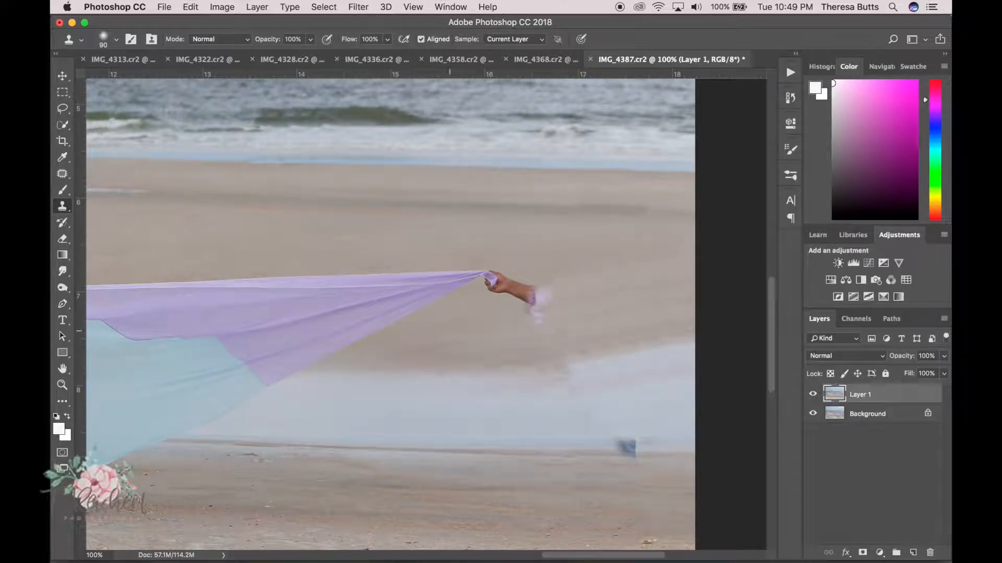
Clean up the sleeve remnants and smudged sand beside the man's forearm with the Clone Stamp and Patch tools
{"action": "left_click", "coordinate": [489, 321], "text": "alt"}
{"action": "key", "text": "j"}
{"action": "mouse_move", "coordinate": [638, 255]}
{"action": "left_mouse_down"}
{"action": "mouse_move", "coordinate": [614, 278]}
{"action": "mouse_move", "coordinate": [637, 252]}
{"action": "mouse_move", "coordinate": [668, 304]}
{"action": "left_mouse_up"}
{"action": "mouse_move", "coordinate": [646, 276]}
{"action": "left_mouse_down"}
{"action": "mouse_move", "coordinate": [593, 256]}
{"action": "mouse_move", "coordinate": [518, 315]}
{"action": "mouse_move", "coordinate": [570, 266]}
{"action": "mouse_move", "coordinate": [585, 309]}
{"action": "left_mouse_up"}
{"action": "key", "text": "super+d"}
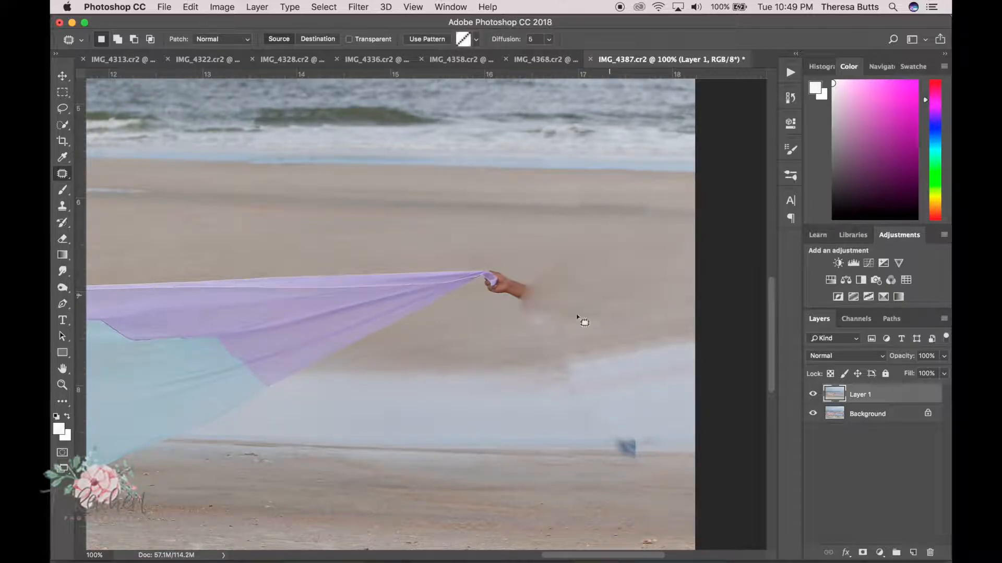
{"action": "left_click_drag", "start_coordinate": [522, 329], "coordinate": [528, 319]}
{"action": "left_click_drag", "start_coordinate": [537, 326], "coordinate": [577, 321]}
{"action": "key", "text": "super+d"}
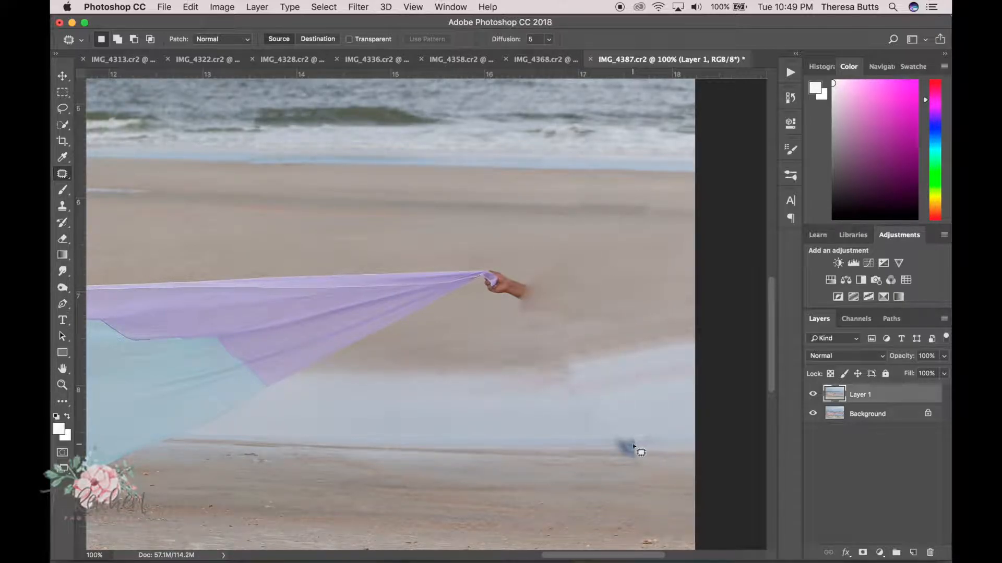
Clone out the leftover piece of jeans and blend the edge between wet sand and water where the man stood
{"action": "key", "text": "s"}
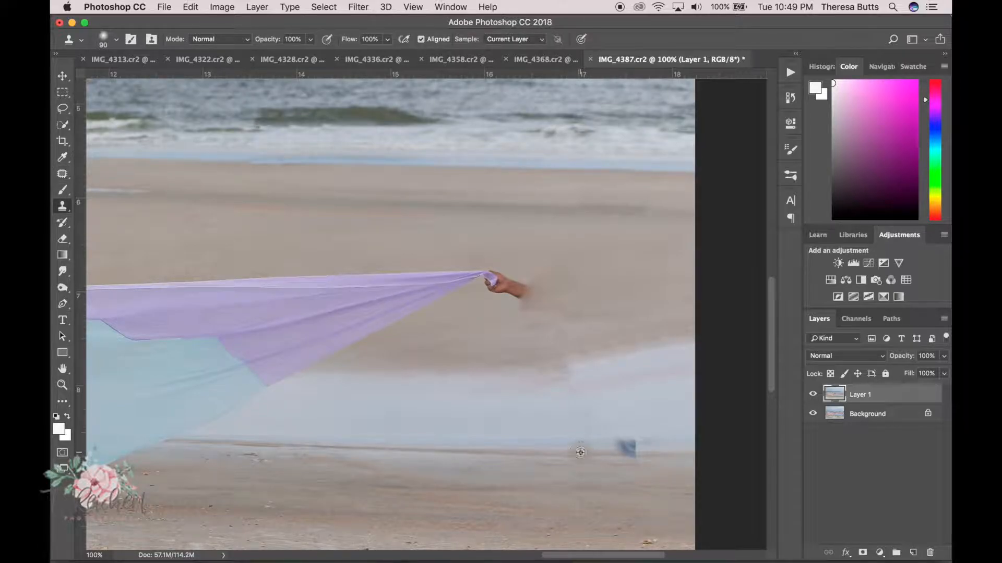
{"action": "left_click", "coordinate": [626, 449]}
{"action": "left_click", "coordinate": [627, 449]}
{"action": "left_click", "coordinate": [575, 368]}
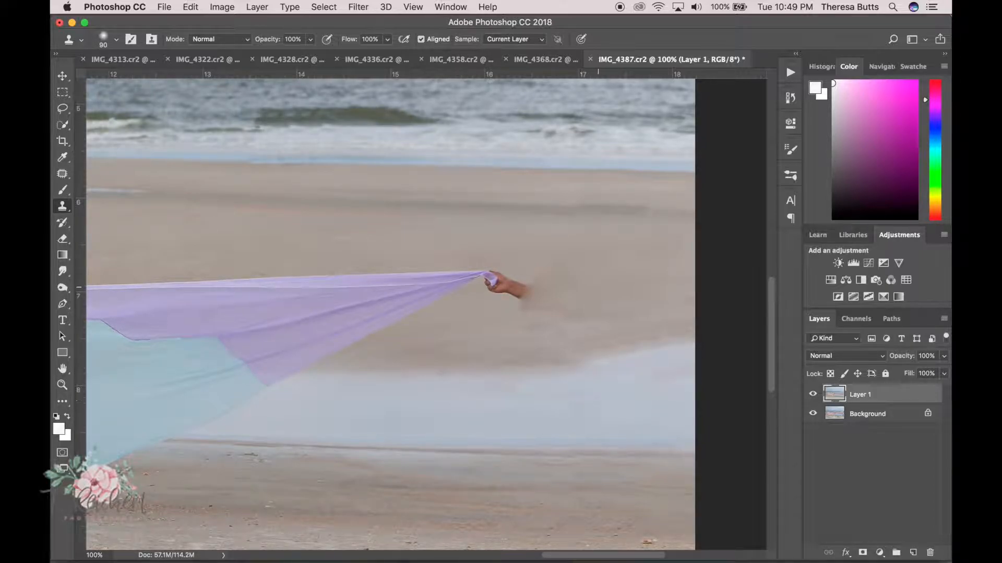
{"action": "left_click_drag", "start_coordinate": [616, 342], "coordinate": [657, 334]}
Clone sand over the remaining forearm and hand around the purple fabric's tip, using a 15 px brush for the hand
{"action": "left_click", "coordinate": [552, 247], "text": "alt"}
{"action": "left_click_drag", "start_coordinate": [538, 294], "coordinate": [513, 300]}
{"action": "key", "text": "z"}
{"action": "triple_click", "coordinate": [489, 288]}
{"action": "key", "text": "j"}
{"action": "key", "text": "s"}
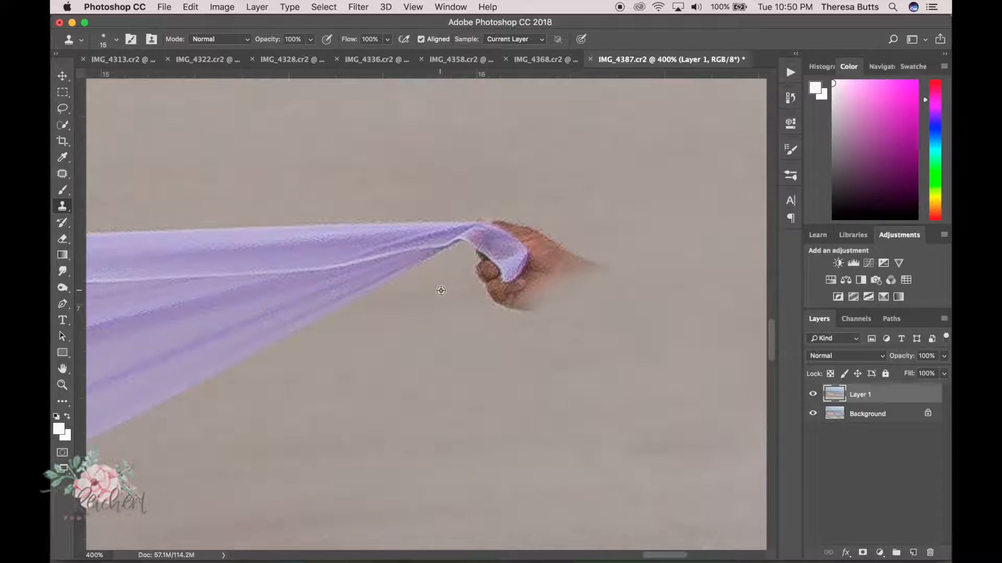
{"action": "mouse_move", "coordinate": [479, 294]}
{"action": "left_mouse_down"}
{"action": "mouse_move", "coordinate": [484, 277]}
{"action": "mouse_move", "coordinate": [525, 306]}
{"action": "mouse_move", "coordinate": [558, 302]}
{"action": "mouse_move", "coordinate": [535, 302]}
{"action": "left_mouse_up"}
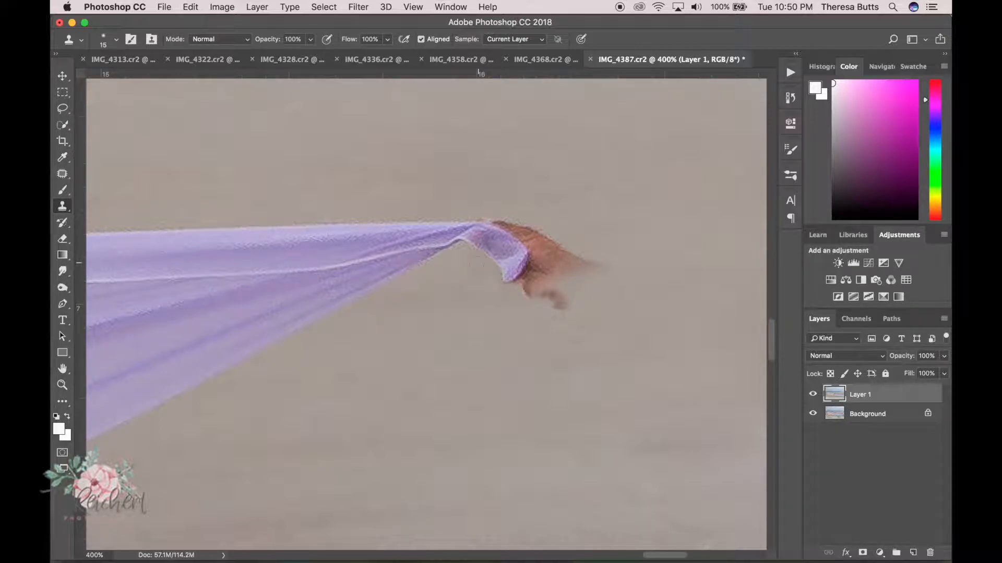
{"action": "mouse_move", "coordinate": [621, 249]}
{"action": "left_mouse_down"}
{"action": "mouse_move", "coordinate": [561, 261]}
{"action": "mouse_move", "coordinate": [546, 295]}
{"action": "mouse_move", "coordinate": [527, 276]}
{"action": "mouse_move", "coordinate": [519, 220]}
{"action": "mouse_move", "coordinate": [527, 242]}
{"action": "mouse_move", "coordinate": [514, 286]}
{"action": "left_mouse_up"}
Patch the uneven sand beyond the purple fabric's tip where the man stood
{"action": "key", "text": "z"}
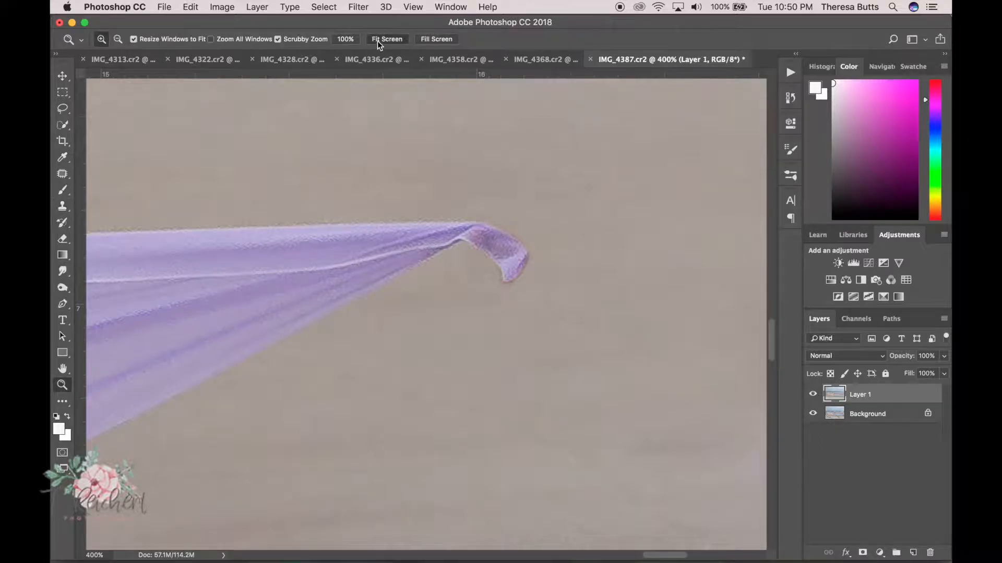
{"action": "left_click", "coordinate": [380, 41]}
{"action": "key", "text": "j"}
{"action": "mouse_move", "coordinate": [694, 359]}
{"action": "left_mouse_down"}
{"action": "mouse_move", "coordinate": [735, 350]}
{"action": "mouse_move", "coordinate": [688, 371]}
{"action": "mouse_move", "coordinate": [716, 361]}
{"action": "mouse_move", "coordinate": [714, 344]}
{"action": "mouse_move", "coordinate": [741, 348]}
{"action": "mouse_move", "coordinate": [723, 369]}
{"action": "mouse_move", "coordinate": [732, 352]}
{"action": "left_mouse_up"}
{"action": "left_click", "coordinate": [735, 330]}
{"action": "left_click", "coordinate": [738, 349]}
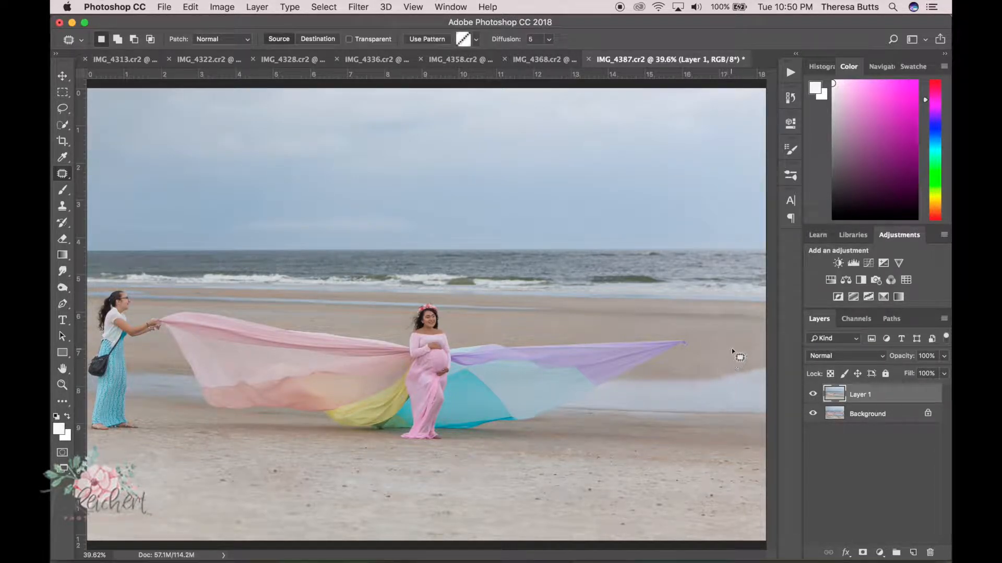
Clone sand and water over the legs and skirt of the woman holding the pink fabric, using an enlarged Clone Stamp brush
{"action": "left_click", "coordinate": [732, 350]}
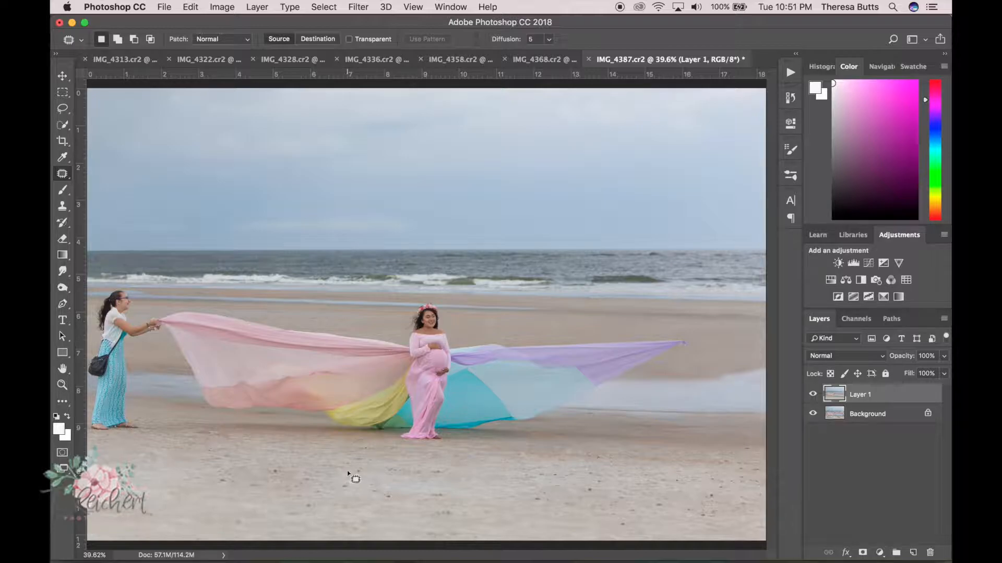
{"action": "key", "text": "z"}
{"action": "left_click", "coordinate": [288, 410]}
{"action": "left_click_drag", "start_coordinate": [412, 555], "coordinate": [375, 556]}
{"action": "key", "text": "s"}
{"action": "key", "text": "bracketright"}
{"action": "key", "text": "bracketright"}
{"action": "key", "text": "bracketright"}
{"action": "key", "text": "bracketright"}
{"action": "key", "text": "bracketright"}
{"action": "key", "text": "bracketright"}
{"action": "key", "text": "bracketright"}
{"action": "key", "text": "bracketright"}
{"action": "key", "text": "bracketright"}
{"action": "key", "text": "bracketright"}
{"action": "key", "text": "bracketright"}
{"action": "key", "text": "bracketright"}
{"action": "left_click", "coordinate": [280, 424], "text": "alt"}
{"action": "mouse_move", "coordinate": [240, 433]}
{"action": "left_mouse_down"}
{"action": "mouse_move", "coordinate": [189, 430]}
{"action": "mouse_move", "coordinate": [194, 440]}
{"action": "mouse_move", "coordinate": [224, 440]}
{"action": "mouse_move", "coordinate": [197, 434]}
{"action": "left_mouse_up"}
{"action": "left_click", "coordinate": [280, 426], "text": "alt"}
{"action": "mouse_move", "coordinate": [230, 390]}
{"action": "left_mouse_down"}
{"action": "mouse_move", "coordinate": [190, 407]}
{"action": "mouse_move", "coordinate": [195, 359]}
{"action": "mouse_move", "coordinate": [208, 343]}
{"action": "mouse_move", "coordinate": [199, 351]}
{"action": "left_mouse_up"}
Clone sand over the head, hair and shoulders of the woman holding the pink fabric, using a 100 px brush
{"action": "left_click", "coordinate": [242, 272], "text": "alt"}
{"action": "mouse_move", "coordinate": [211, 270]}
{"action": "left_mouse_down"}
{"action": "mouse_move", "coordinate": [204, 291]}
{"action": "mouse_move", "coordinate": [229, 273]}
{"action": "mouse_move", "coordinate": [185, 265]}
{"action": "mouse_move", "coordinate": [242, 331]}
{"action": "mouse_move", "coordinate": [241, 289]}
{"action": "mouse_move", "coordinate": [253, 317]}
{"action": "left_mouse_up"}
{"action": "left_click", "coordinate": [241, 293], "text": "alt"}
{"action": "key", "text": "super+space"}
{"action": "left_click", "coordinate": [251, 322], "text": "super"}
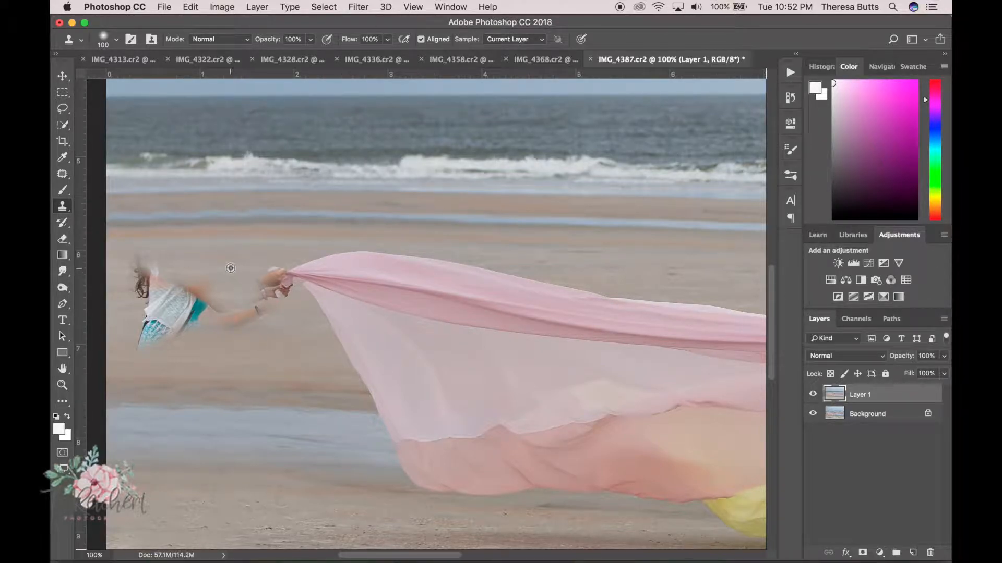
{"action": "mouse_move", "coordinate": [156, 276]}
{"action": "left_mouse_down"}
{"action": "mouse_move", "coordinate": [143, 262]}
{"action": "mouse_move", "coordinate": [144, 276]}
{"action": "left_mouse_up"}
{"action": "left_click", "coordinate": [253, 260]}
{"action": "key", "text": "super+space"}
{"action": "key", "text": "super+z"}
{"action": "key", "text": "s"}
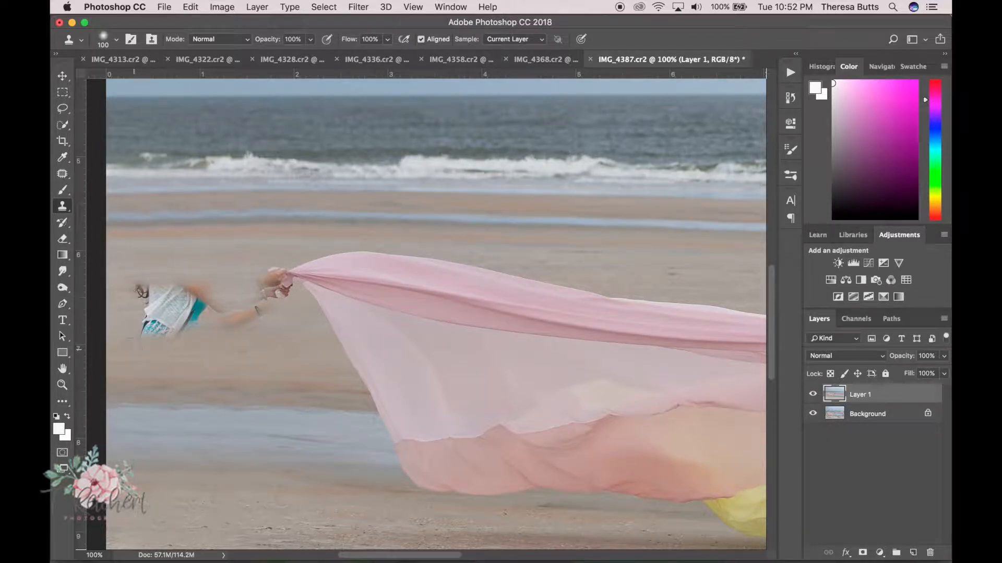
Clone sand over the remaining piece of the woman's turquoise skirt and her outstretched forearm
{"action": "mouse_move", "coordinate": [149, 347]}
{"action": "left_mouse_down"}
{"action": "mouse_move", "coordinate": [180, 336]}
{"action": "mouse_move", "coordinate": [147, 330]}
{"action": "left_mouse_up"}
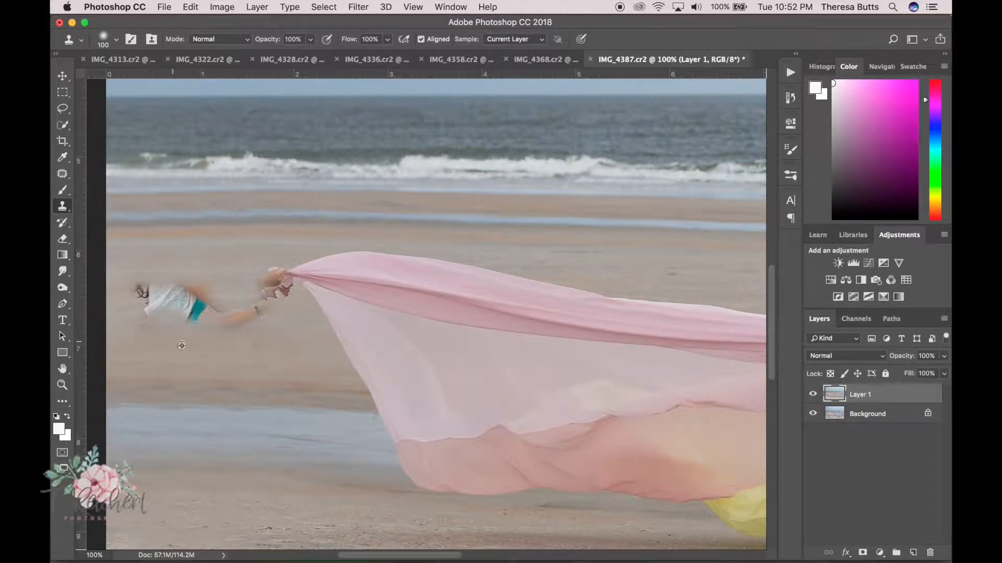
{"action": "mouse_move", "coordinate": [211, 325]}
{"action": "left_mouse_down"}
{"action": "mouse_move", "coordinate": [266, 317]}
{"action": "mouse_move", "coordinate": [183, 324]}
{"action": "mouse_move", "coordinate": [197, 322]}
{"action": "mouse_move", "coordinate": [137, 315]}
{"action": "mouse_move", "coordinate": [156, 336]}
{"action": "left_mouse_up"}
{"action": "left_click", "coordinate": [229, 345], "text": "alt"}
Patch the leftover hair, shirt and bag strap with clean sand
{"action": "key", "text": "j"}
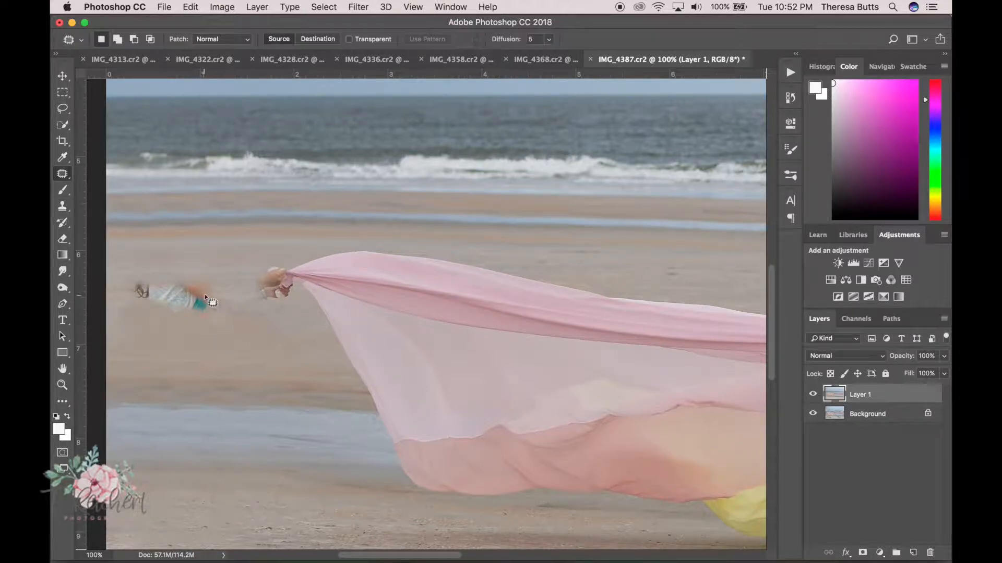
{"action": "left_click_drag", "start_coordinate": [159, 261], "coordinate": [170, 263]}
{"action": "left_click_drag", "start_coordinate": [226, 299], "coordinate": [234, 308]}
{"action": "key", "text": "ctrl+d"}
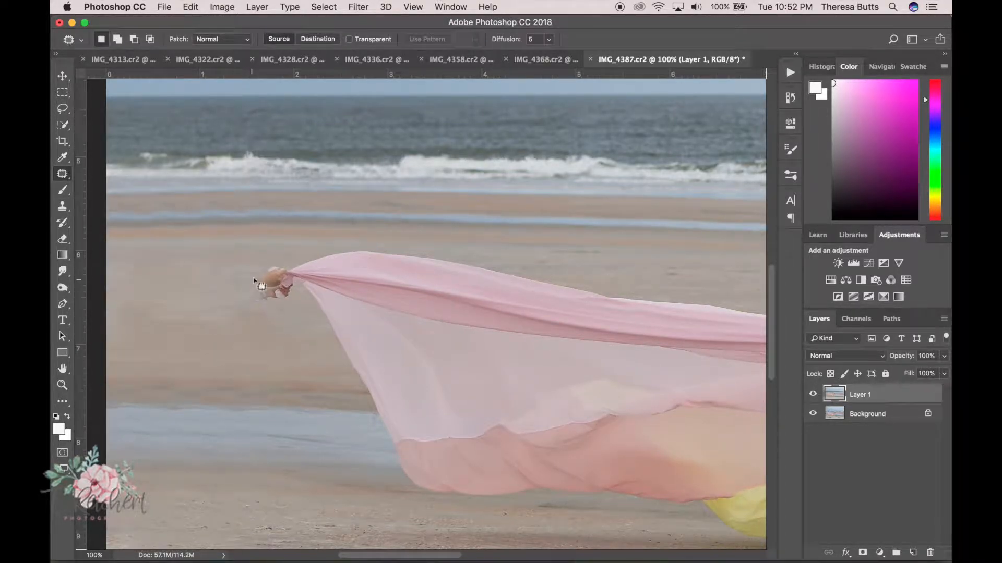
Clone sand over the wrist remnants beside the hand holding the pink fabric
{"action": "key", "text": "s"}
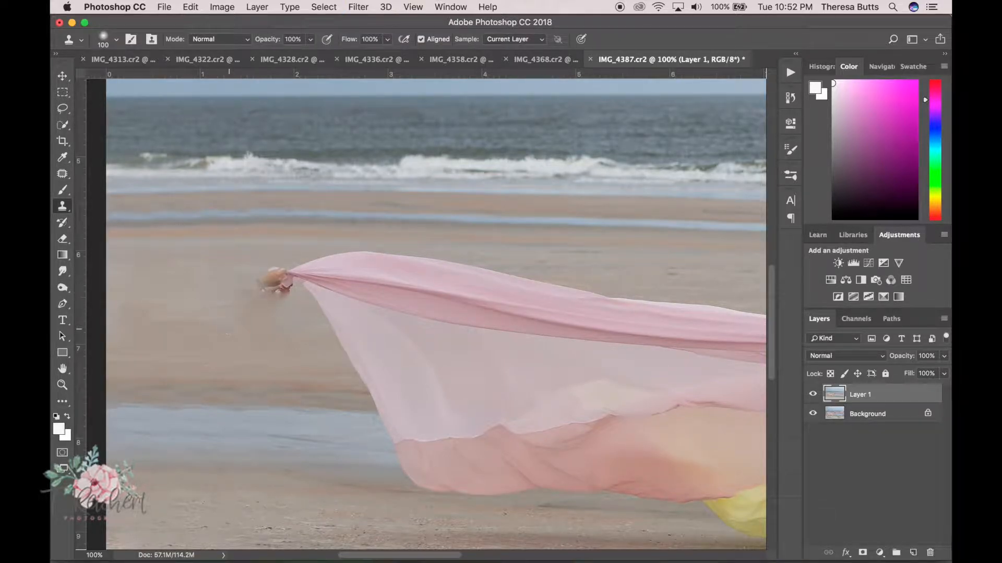
{"action": "left_click", "coordinate": [277, 297]}
{"action": "key", "text": "z"}
{"action": "left_click", "coordinate": [289, 282]}
{"action": "left_click", "coordinate": [289, 283]}
{"action": "key", "text": "s"}
{"action": "key", "text": "bracketright"}
{"action": "key", "text": "bracketright"}
{"action": "key", "text": "bracketright"}
{"action": "key", "text": "bracketright"}
{"action": "key", "text": "bracketright"}
{"action": "key", "text": "bracketright"}
{"action": "key", "text": "bracketright"}
{"action": "key", "text": "bracketright"}
{"action": "key", "text": "bracketright"}
{"action": "key", "text": "bracketright"}
{"action": "key", "text": "bracketright"}
{"action": "key", "text": "bracketright"}
{"action": "key", "text": "bracketright"}
{"action": "mouse_move", "coordinate": [248, 293]}
{"action": "left_mouse_down"}
{"action": "mouse_move", "coordinate": [216, 289]}
{"action": "mouse_move", "coordinate": [224, 247]}
{"action": "mouse_move", "coordinate": [241, 234]}
{"action": "left_mouse_up"}
{"action": "key", "text": "ctrl+z"}
Clone sand over the remaining hand around the pink fabric's tip, reducing the brush from 45 px to 10 px for the edges
{"action": "key", "text": "bracketleft"}
{"action": "key", "text": "bracketleft"}
{"action": "key", "text": "bracketleft"}
{"action": "key", "text": "bracketleft"}
{"action": "key", "text": "bracketleft"}
{"action": "key", "text": "bracketleft"}
{"action": "key", "text": "bracketleft"}
{"action": "key", "text": "bracketleft"}
{"action": "key", "text": "bracketleft"}
{"action": "key", "text": "bracketleft"}
{"action": "key", "text": "bracketleft"}
{"action": "key", "text": "bracketleft"}
{"action": "left_click", "coordinate": [194, 287], "text": "alt"}
{"action": "mouse_move", "coordinate": [238, 279]}
{"action": "left_mouse_down"}
{"action": "mouse_move", "coordinate": [224, 288]}
{"action": "mouse_move", "coordinate": [227, 302]}
{"action": "left_mouse_up"}
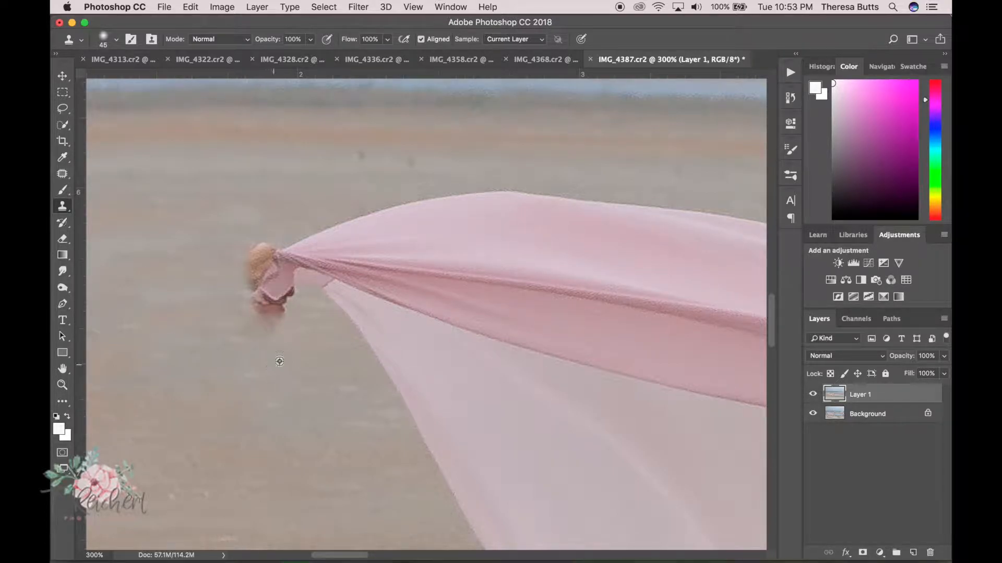
{"action": "left_click", "coordinate": [259, 316]}
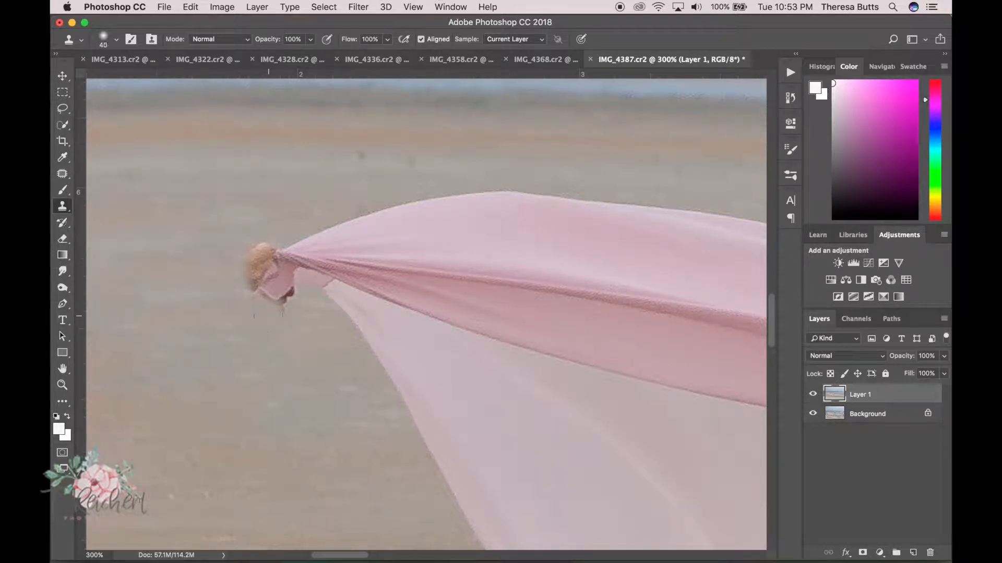
{"action": "mouse_move", "coordinate": [286, 293]}
{"action": "left_mouse_down"}
{"action": "mouse_move", "coordinate": [269, 300]}
{"action": "mouse_move", "coordinate": [247, 256]}
{"action": "mouse_move", "coordinate": [261, 258]}
{"action": "mouse_move", "coordinate": [246, 282]}
{"action": "left_mouse_up"}
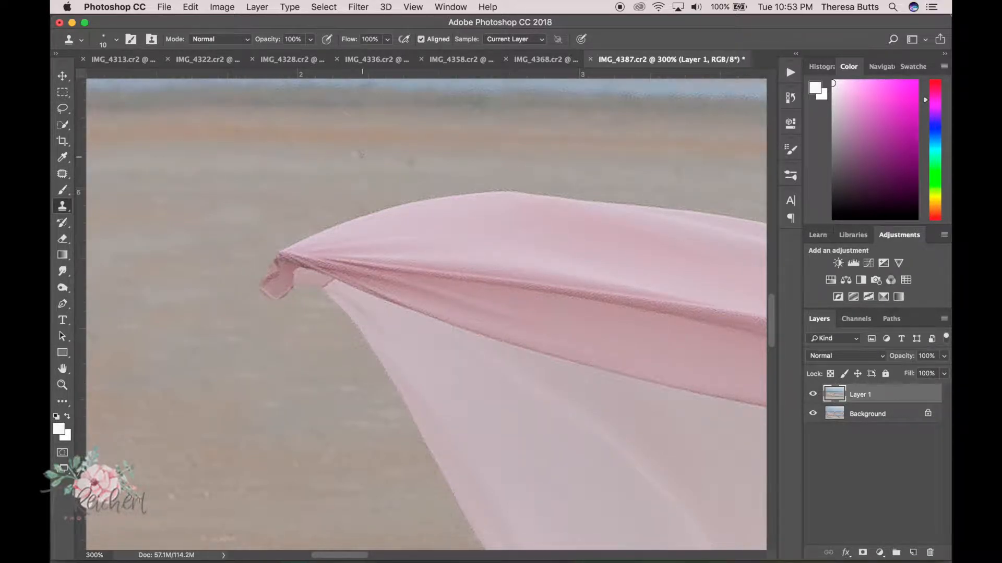
Compare the whole retouched photo with the original by toggling the visibility of Layer 1
{"action": "key", "text": "z"}
{"action": "left_click", "coordinate": [386, 39]}
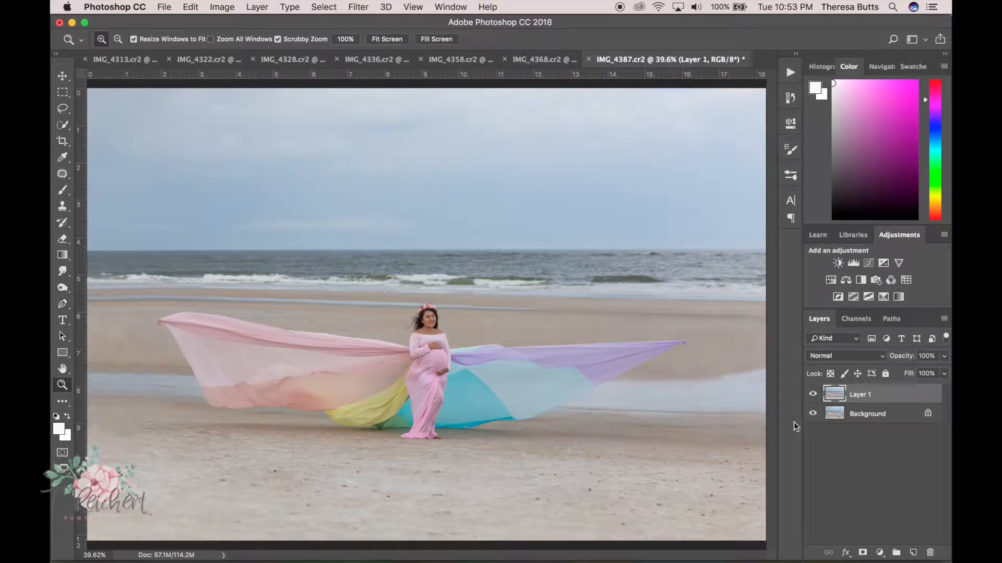
{"action": "left_click", "coordinate": [813, 394]}
{"action": "left_click", "coordinate": [812, 396]}
Merge the retouched layer into the Background and duplicate the result onto a new layer
{"action": "key", "text": "super+e"}
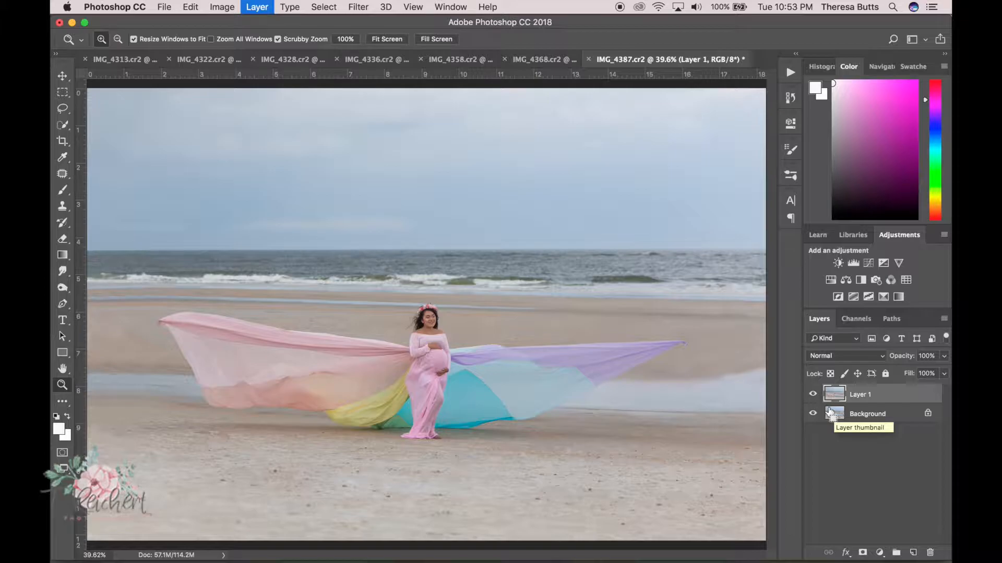
{"action": "key", "text": "super+j"}
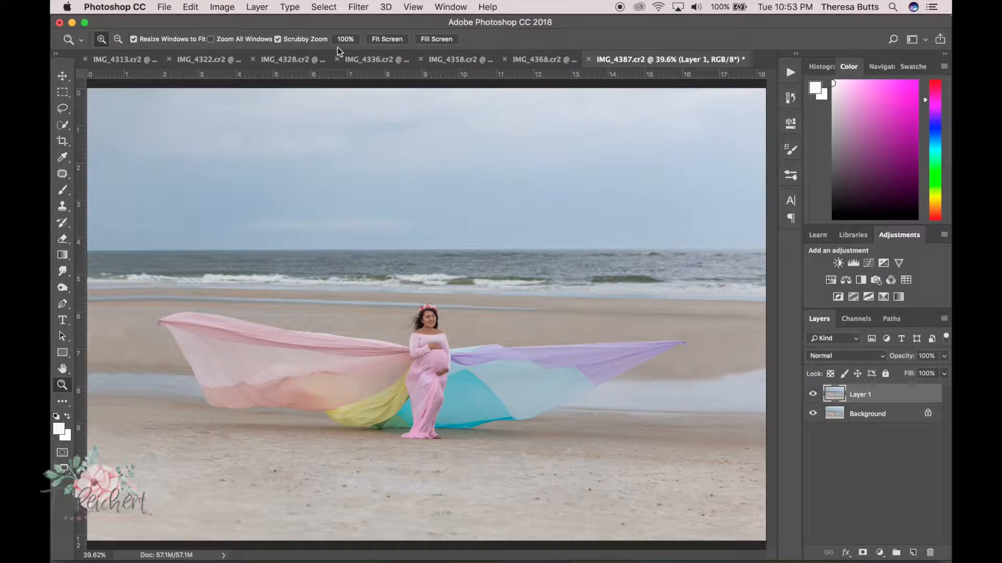
Open the duplicated layer in Liquify and choose the Forward Warp tool
{"action": "left_click", "coordinate": [359, 7]}
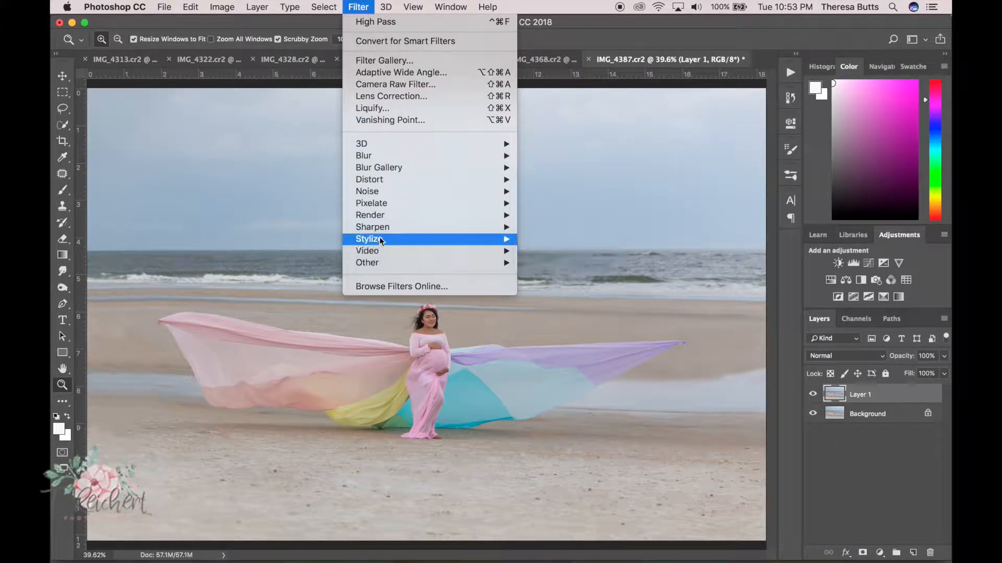
{"action": "left_click", "coordinate": [392, 109]}
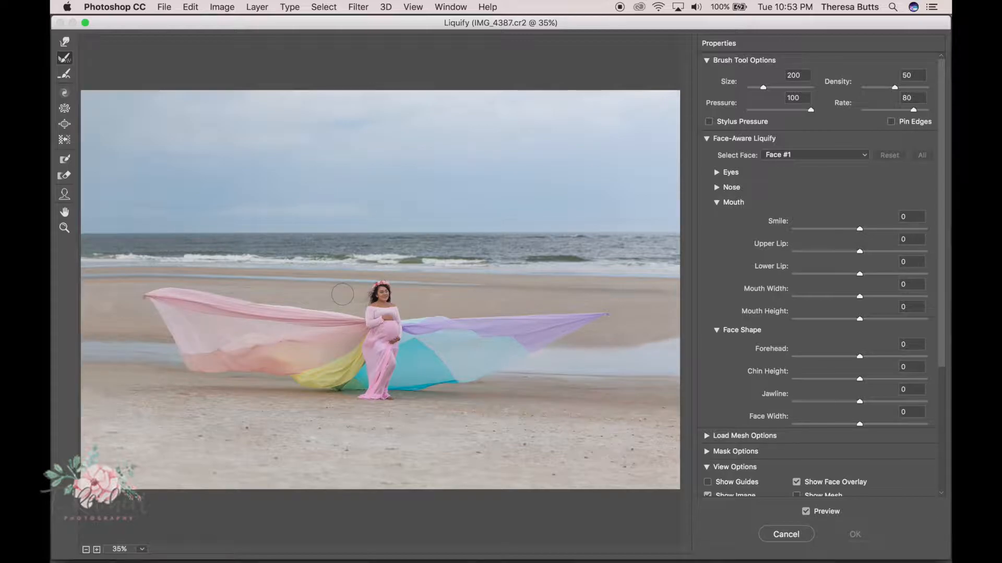
{"action": "key", "text": "bracketright"}
{"action": "key", "text": "bracketright"}
{"action": "key", "text": "bracketright"}
{"action": "key", "text": "bracketright"}
{"action": "key", "text": "bracketright"}
{"action": "key", "text": "bracketright"}
{"action": "key", "text": "bracketright"}
{"action": "key", "text": "bracketright"}
{"action": "key", "text": "bracketright"}
{"action": "key", "text": "bracketright"}
{"action": "key", "text": "bracketright"}
{"action": "key", "text": "bracketright"}
{"action": "key", "text": "w"}
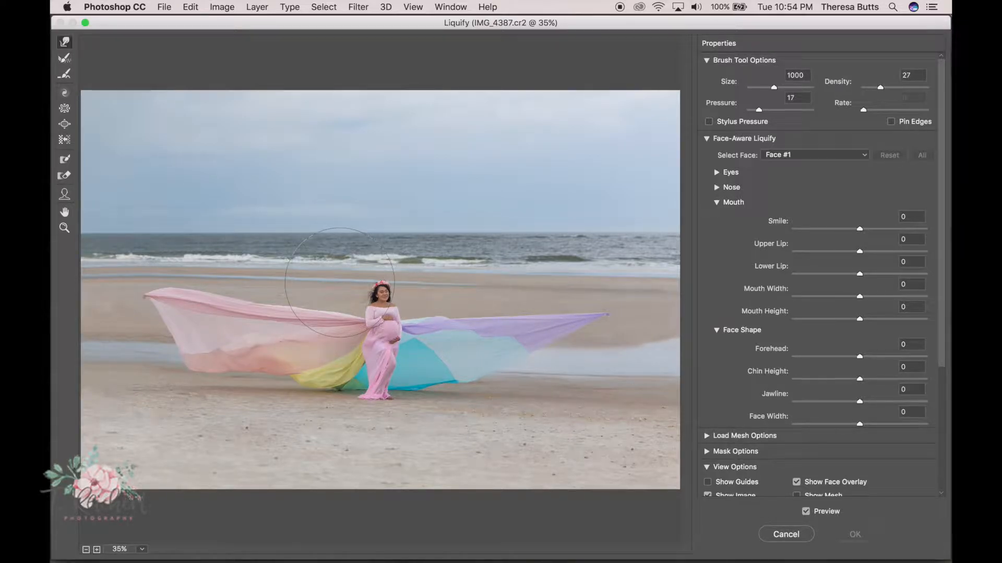
{"action": "left_click", "coordinate": [64, 58]}
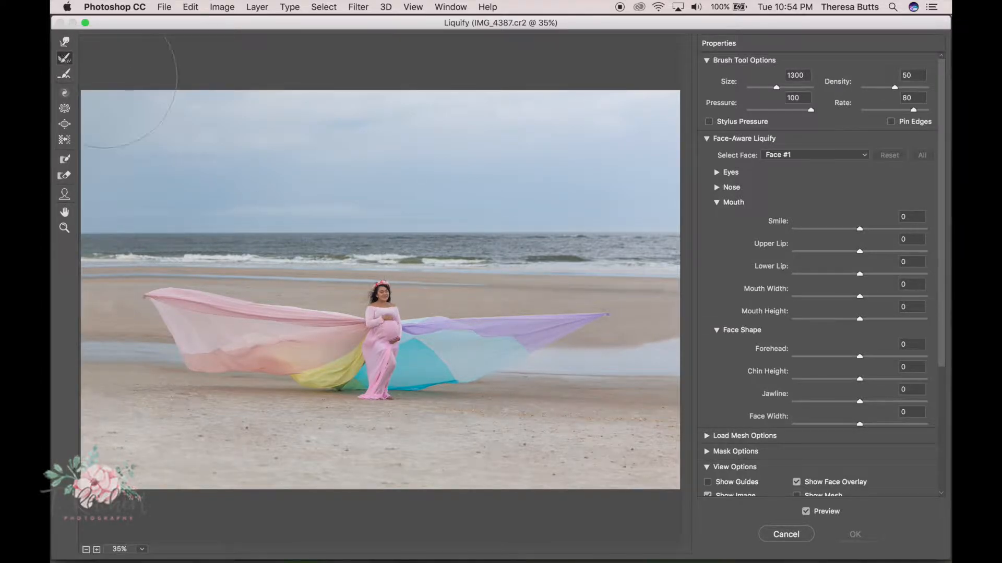
{"action": "key", "text": "bracketleft"}
{"action": "key", "text": "bracketleft"}
{"action": "key", "text": "bracketleft"}
{"action": "key", "text": "bracketleft"}
{"action": "key", "text": "bracketleft"}
{"action": "key", "text": "bracketleft"}
{"action": "key", "text": "bracketleft"}
{"action": "key", "text": "bracketleft"}
{"action": "key", "text": "bracketleft"}
{"action": "key", "text": "bracketleft"}
Warp the blue and purple fabric into a fuller wave by extending its lower edge and raising its upper edge, using brush size 1500
{"action": "left_click", "coordinate": [64, 42]}
{"action": "key", "text": "bracketright"}
{"action": "key", "text": "bracketright"}
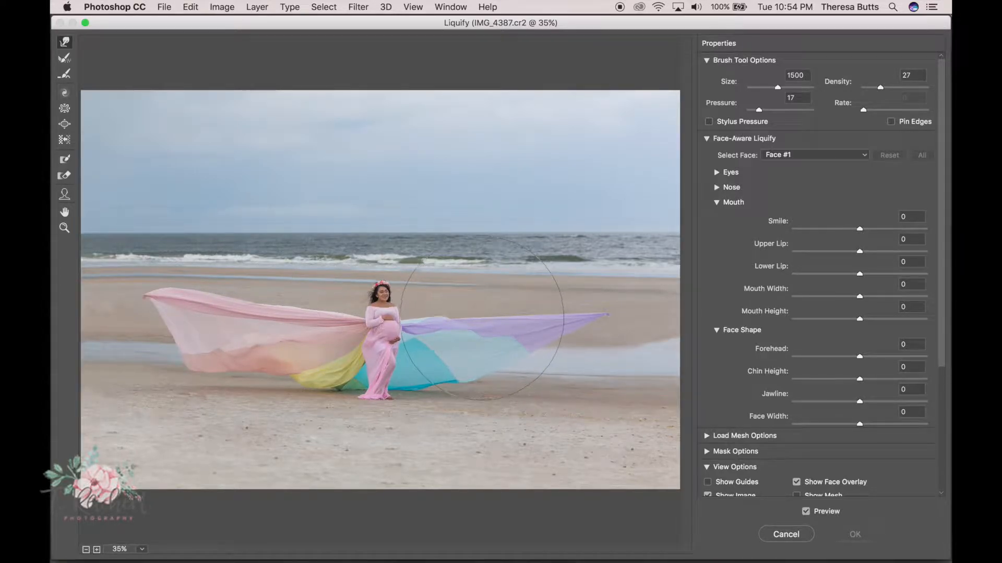
{"action": "left_click_drag", "start_coordinate": [485, 320], "coordinate": [481, 325]}
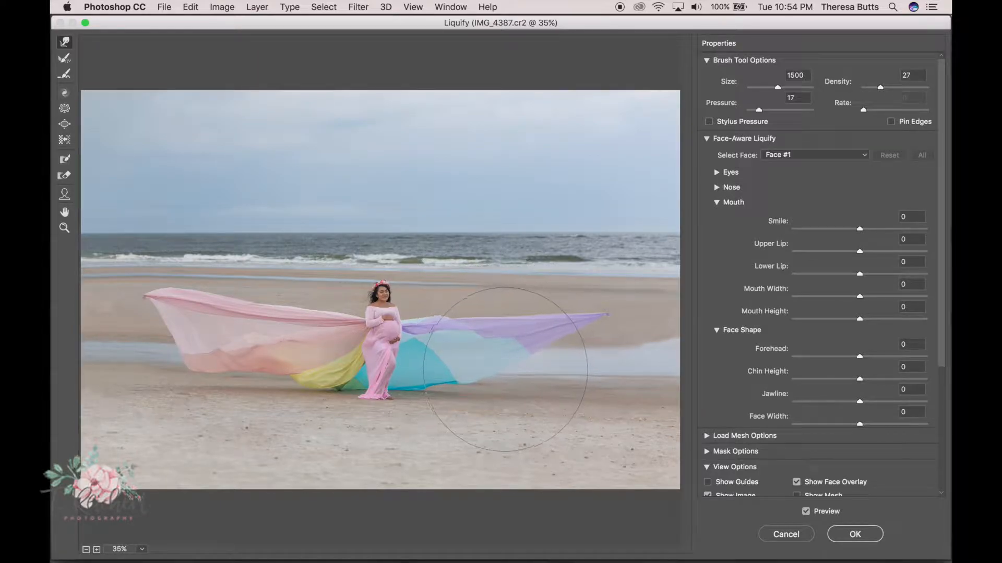
{"action": "left_click_drag", "start_coordinate": [527, 355], "coordinate": [542, 369]}
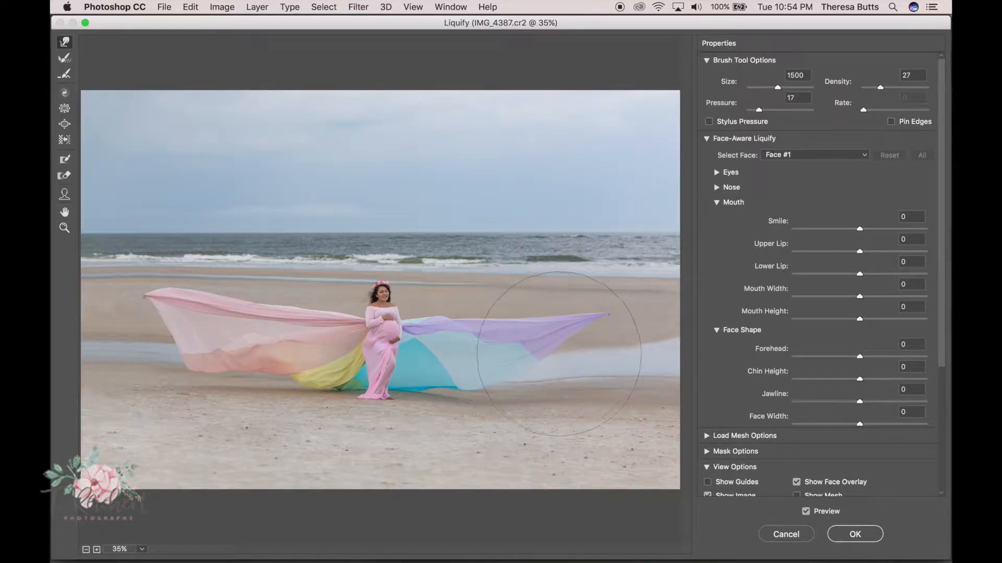
{"action": "mouse_move", "coordinate": [471, 318]}
{"action": "left_mouse_down"}
{"action": "mouse_move", "coordinate": [501, 308]}
{"action": "mouse_move", "coordinate": [528, 319]}
{"action": "mouse_move", "coordinate": [583, 304]}
{"action": "left_mouse_up"}
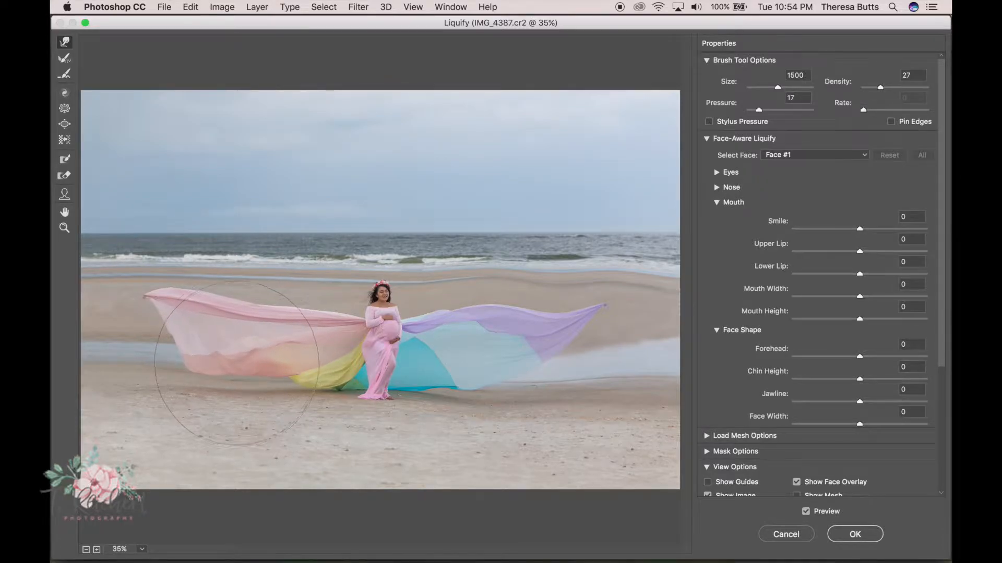
Warp the pink and yellow fabric into a matching billowing curve and apply the Liquify changes
{"action": "mouse_move", "coordinate": [296, 377]}
{"action": "left_mouse_down"}
{"action": "mouse_move", "coordinate": [315, 383]}
{"action": "mouse_move", "coordinate": [240, 366]}
{"action": "mouse_move", "coordinate": [234, 351]}
{"action": "left_mouse_up"}
{"action": "mouse_move", "coordinate": [234, 312]}
{"action": "left_mouse_down"}
{"action": "mouse_move", "coordinate": [210, 295]}
{"action": "mouse_move", "coordinate": [206, 278]}
{"action": "mouse_move", "coordinate": [206, 300]}
{"action": "mouse_move", "coordinate": [203, 278]}
{"action": "mouse_move", "coordinate": [205, 301]}
{"action": "mouse_move", "coordinate": [206, 279]}
{"action": "mouse_move", "coordinate": [219, 300]}
{"action": "mouse_move", "coordinate": [204, 294]}
{"action": "mouse_move", "coordinate": [240, 285]}
{"action": "mouse_move", "coordinate": [319, 313]}
{"action": "mouse_move", "coordinate": [326, 326]}
{"action": "mouse_move", "coordinate": [325, 304]}
{"action": "left_mouse_up"}
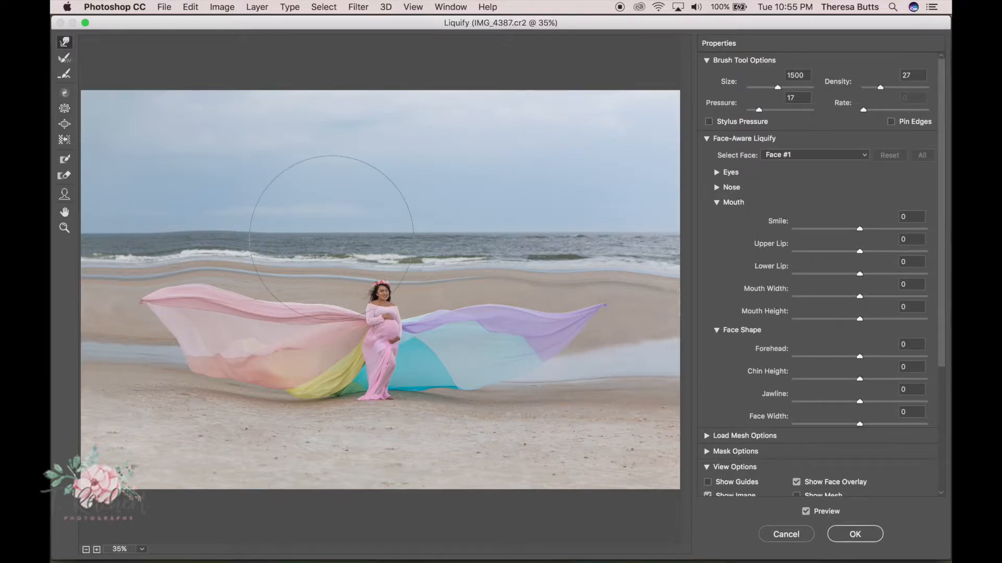
{"action": "left_click", "coordinate": [64, 59]}
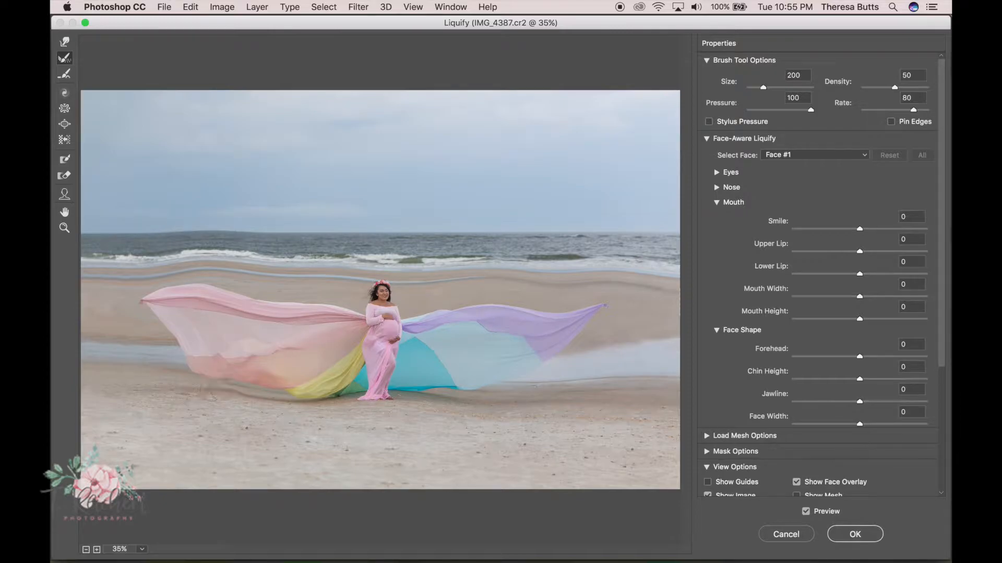
{"action": "left_click", "coordinate": [855, 534]}
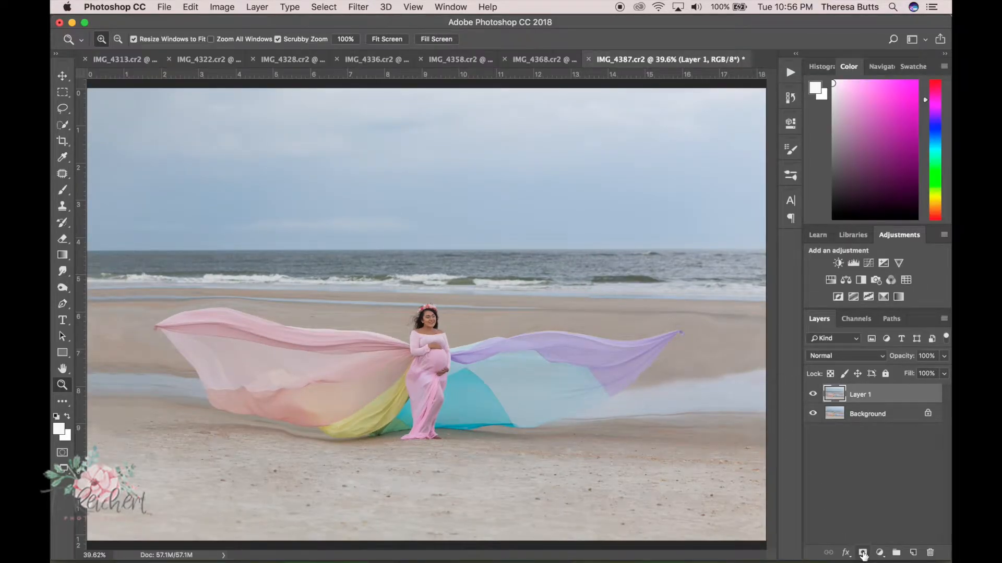
Add a layer mask to the warped layer and paint black over the distorted beach around the blue and purple fabric
{"action": "left_click", "coordinate": [862, 553]}
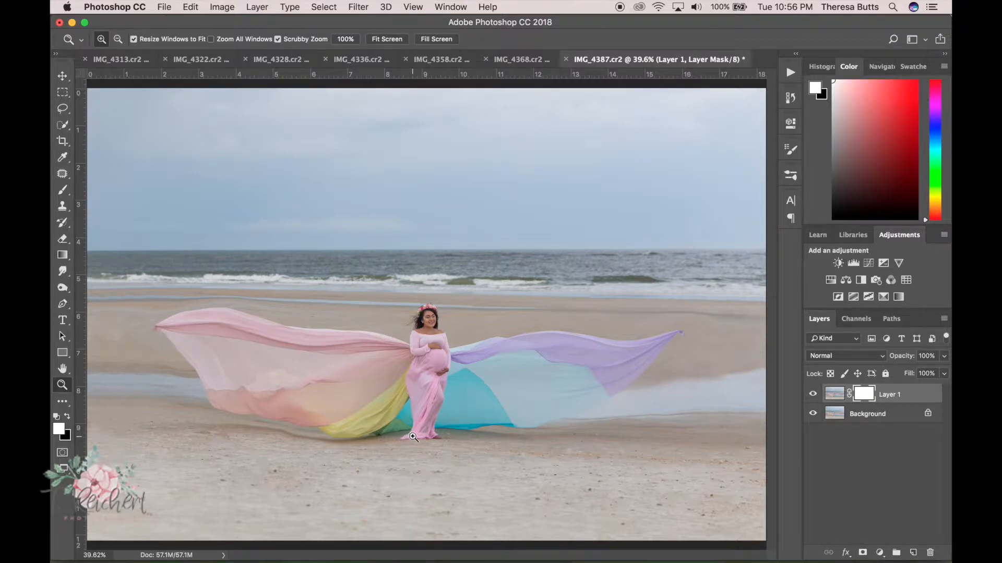
{"action": "key", "text": "b"}
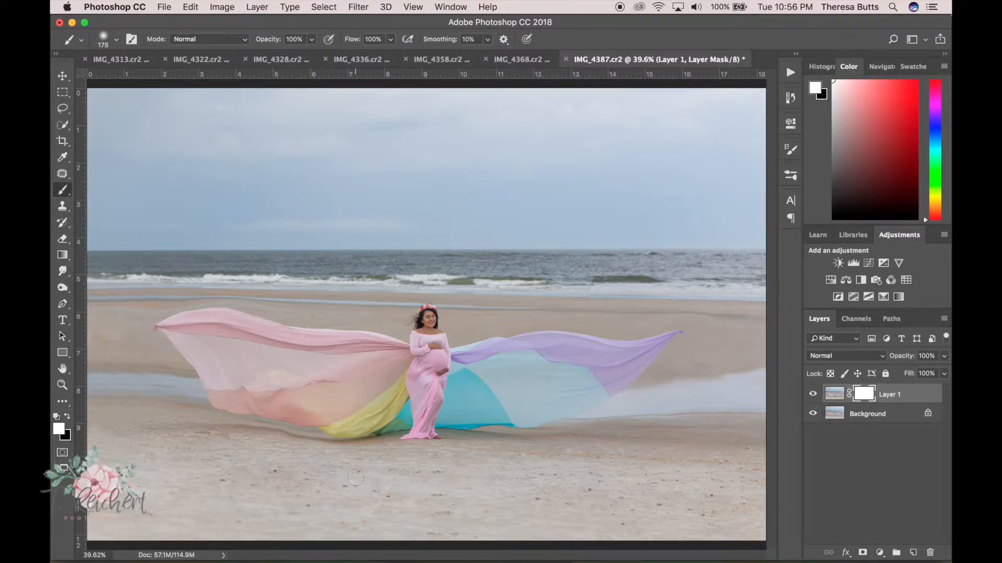
{"action": "key", "text": "x"}
{"action": "left_click_drag", "start_coordinate": [317, 461], "coordinate": [326, 455]}
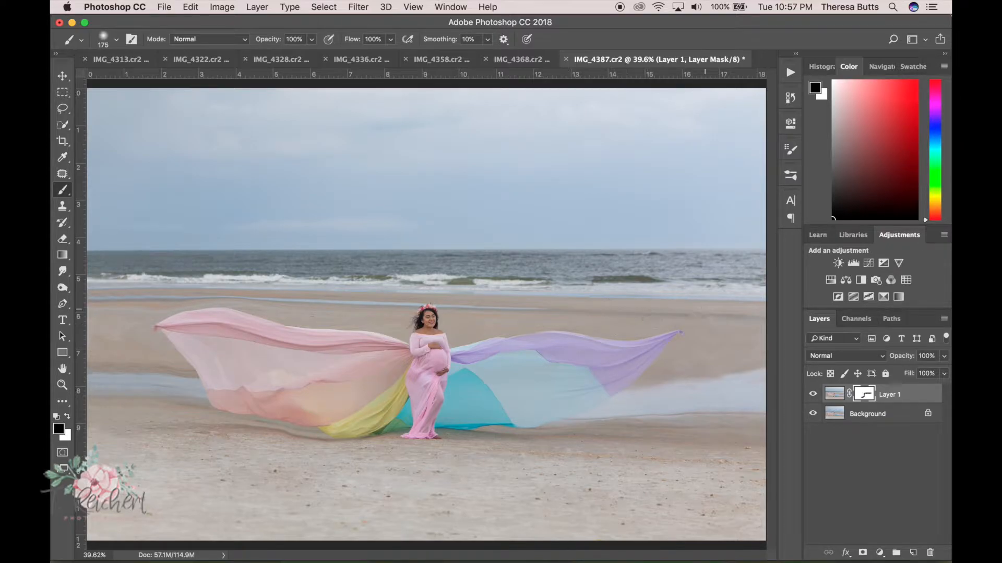
{"action": "left_click_drag", "start_coordinate": [737, 373], "coordinate": [633, 400]}
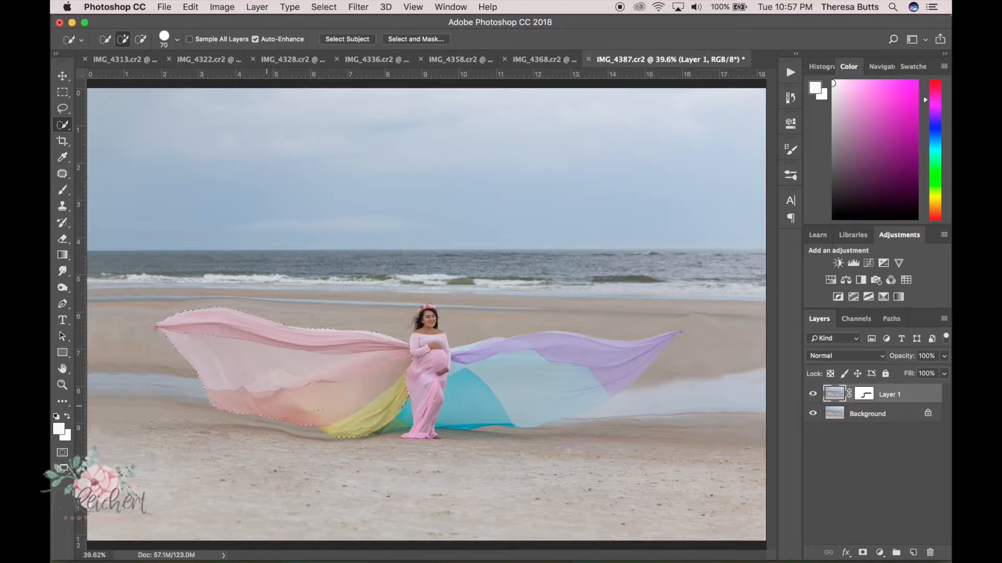
Select the fabric and the woman with the Quick Selection tool, invert the selection, and target the layer mask for painting
{"action": "left_click_drag", "start_coordinate": [317, 410], "coordinate": [586, 380]}
{"action": "key", "text": "alt"}
{"action": "left_click", "coordinate": [386, 459], "text": "alt"}
{"action": "key", "text": "b"}
{"action": "left_click", "coordinate": [864, 395]}
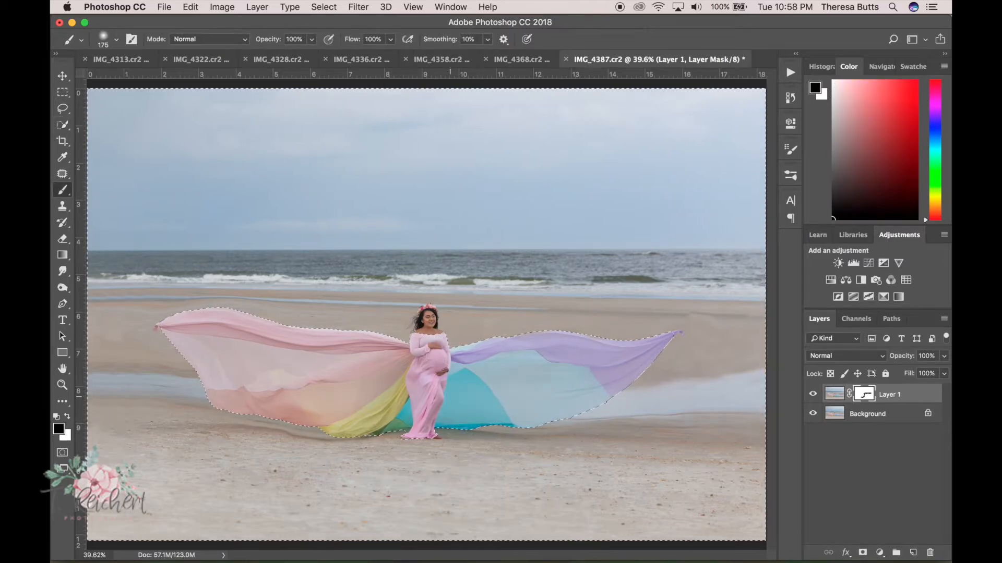
Paint black on the mask around the fabric to restore the undistorted beach, and merge the layer into the Background
{"action": "mouse_move", "coordinate": [369, 447]}
{"action": "left_mouse_down"}
{"action": "mouse_move", "coordinate": [313, 445]}
{"action": "mouse_move", "coordinate": [248, 420]}
{"action": "left_mouse_up"}
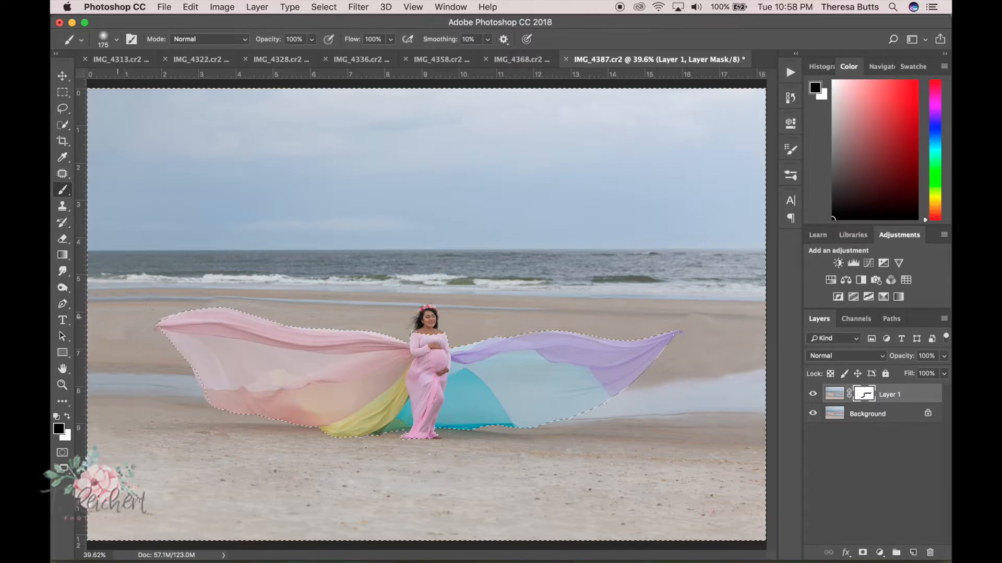
{"action": "left_click_drag", "start_coordinate": [261, 286], "coordinate": [194, 292]}
{"action": "mouse_move", "coordinate": [691, 356]}
{"action": "left_mouse_down"}
{"action": "mouse_move", "coordinate": [548, 431]}
{"action": "mouse_move", "coordinate": [461, 439]}
{"action": "left_mouse_up"}
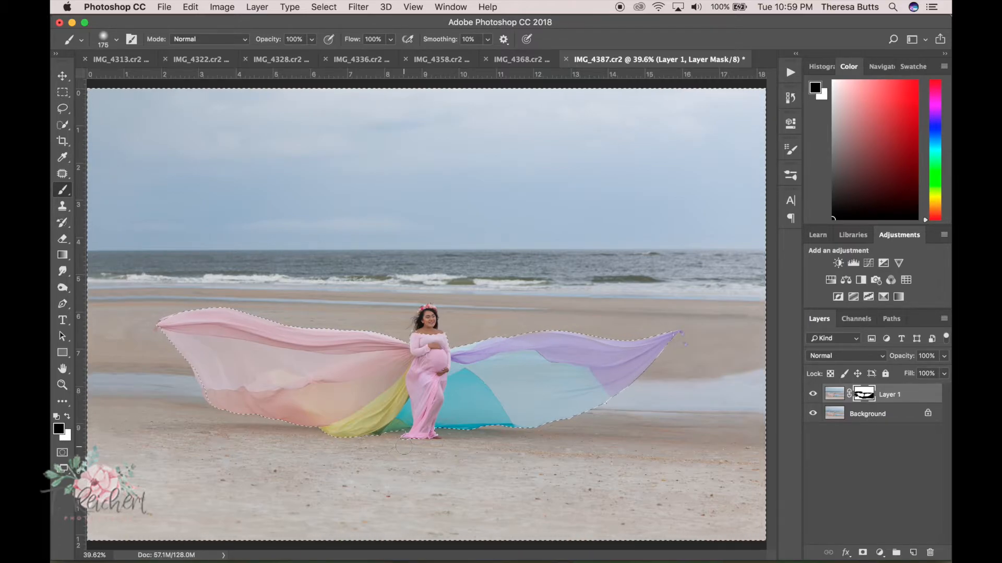
{"action": "key", "text": "super+d"}
{"action": "key", "text": "super+e"}
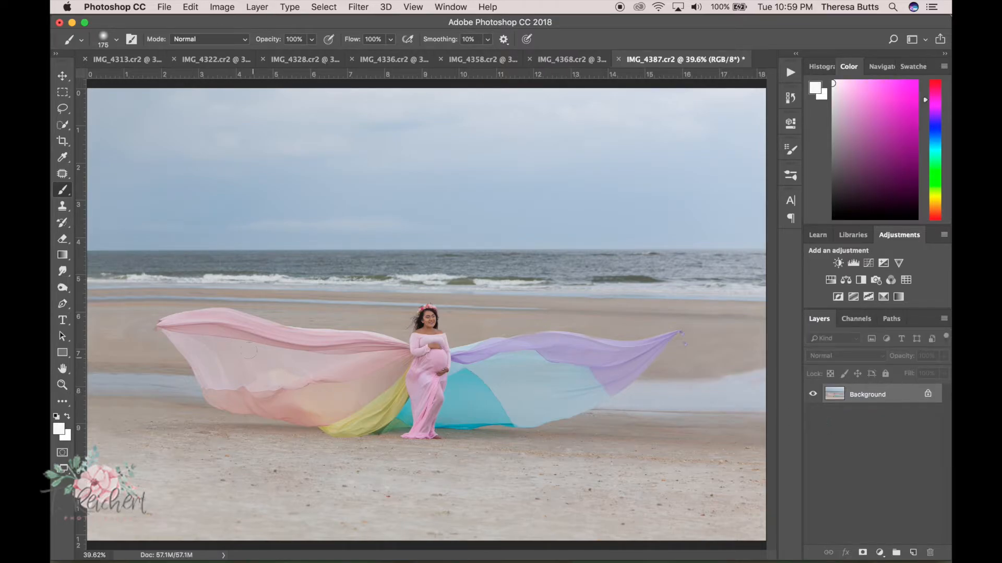
Patch the small marks in the sand just beyond the purple fabric's tip
{"action": "left_click", "coordinate": [62, 174]}
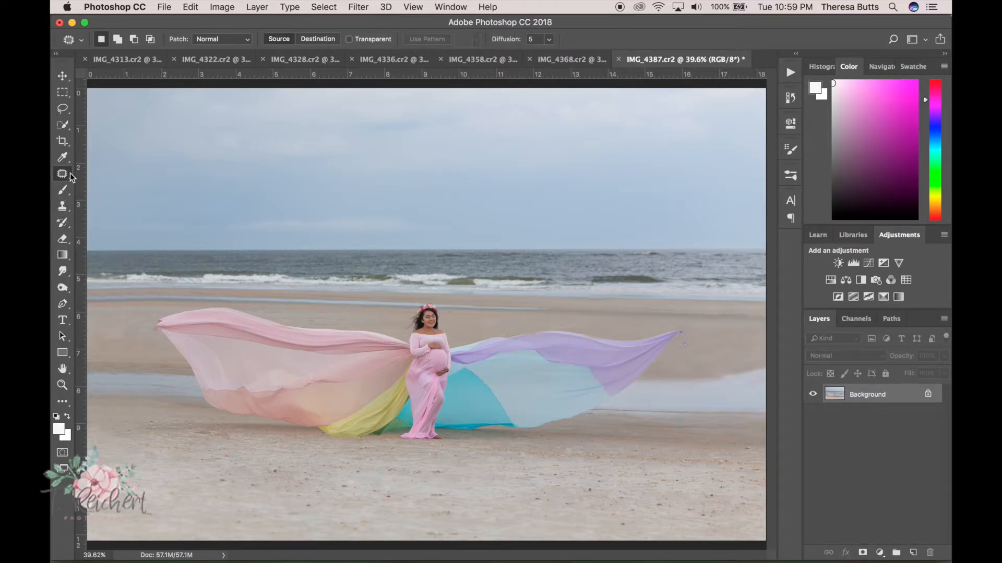
{"action": "left_click_drag", "start_coordinate": [686, 346], "coordinate": [689, 346]}
{"action": "left_click", "coordinate": [711, 349]}
{"action": "left_click", "coordinate": [62, 385]}
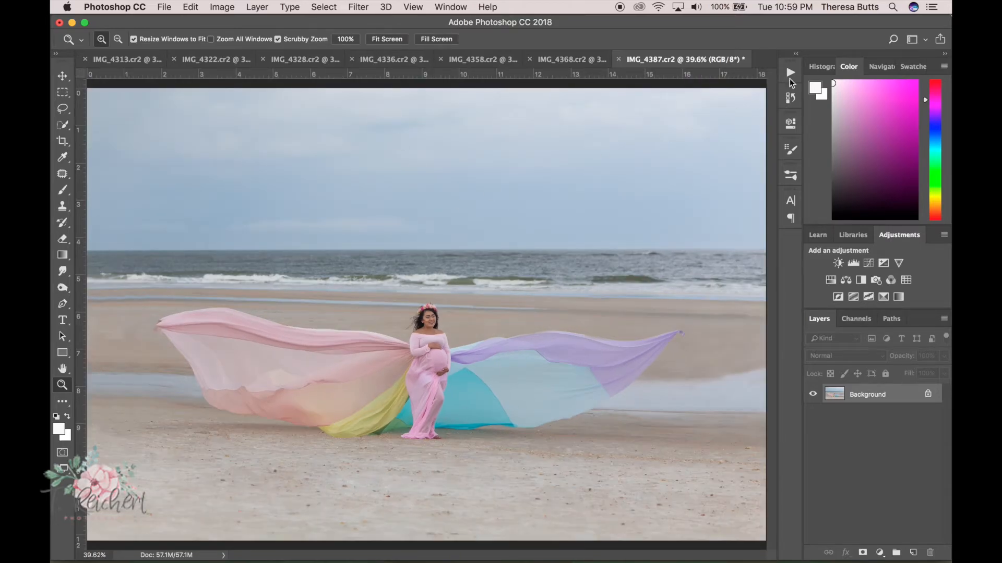
Run the Dream Beach (All In One Mega Base) action from the PTM Reverie set
{"action": "left_click", "coordinate": [789, 74]}
{"action": "scroll", "coordinate": [766, 145], "scroll_direction": "down", "scroll_amount": 10}
{"action": "left_click", "coordinate": [710, 271]}
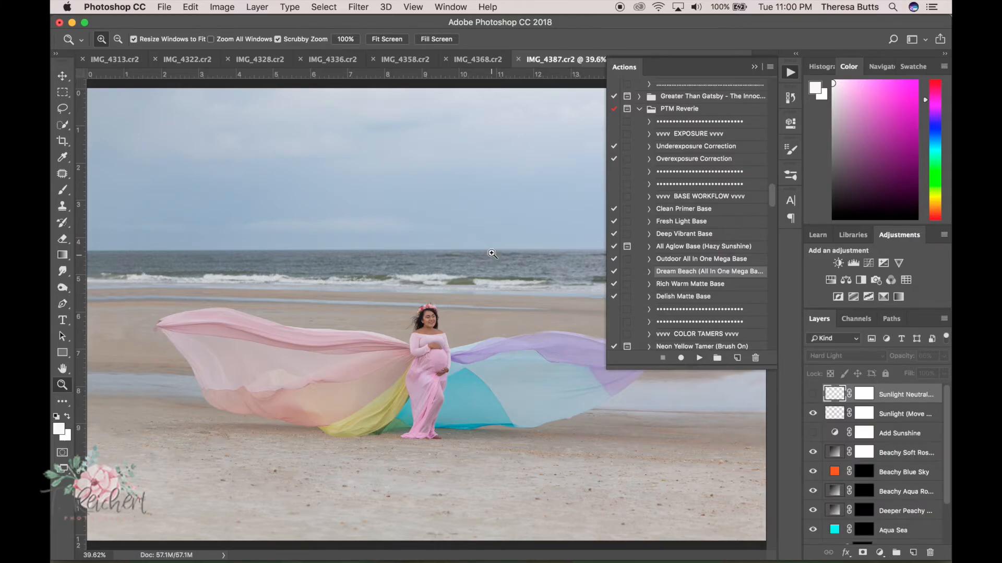
{"action": "left_click", "coordinate": [787, 75]}
Delete the action's sunlight, sunshine, blue sky, aqua and peachy layers, and keep the Beachy Soft Rose Hue layer selected
{"action": "key", "text": "Delete"}
{"action": "left_click", "coordinate": [884, 419]}
{"action": "key", "text": "Delete"}
{"action": "key", "text": "Delete"}
{"action": "key", "text": "Delete"}
{"action": "key", "text": "Delete"}
{"action": "key", "text": "Delete"}
{"action": "left_click", "coordinate": [923, 355]}
{"action": "left_click", "coordinate": [836, 394]}
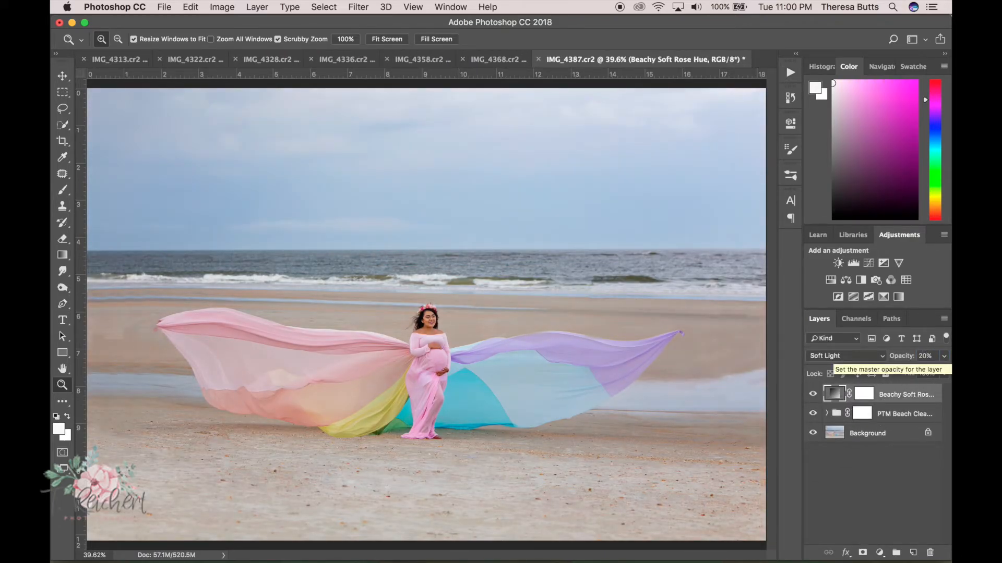